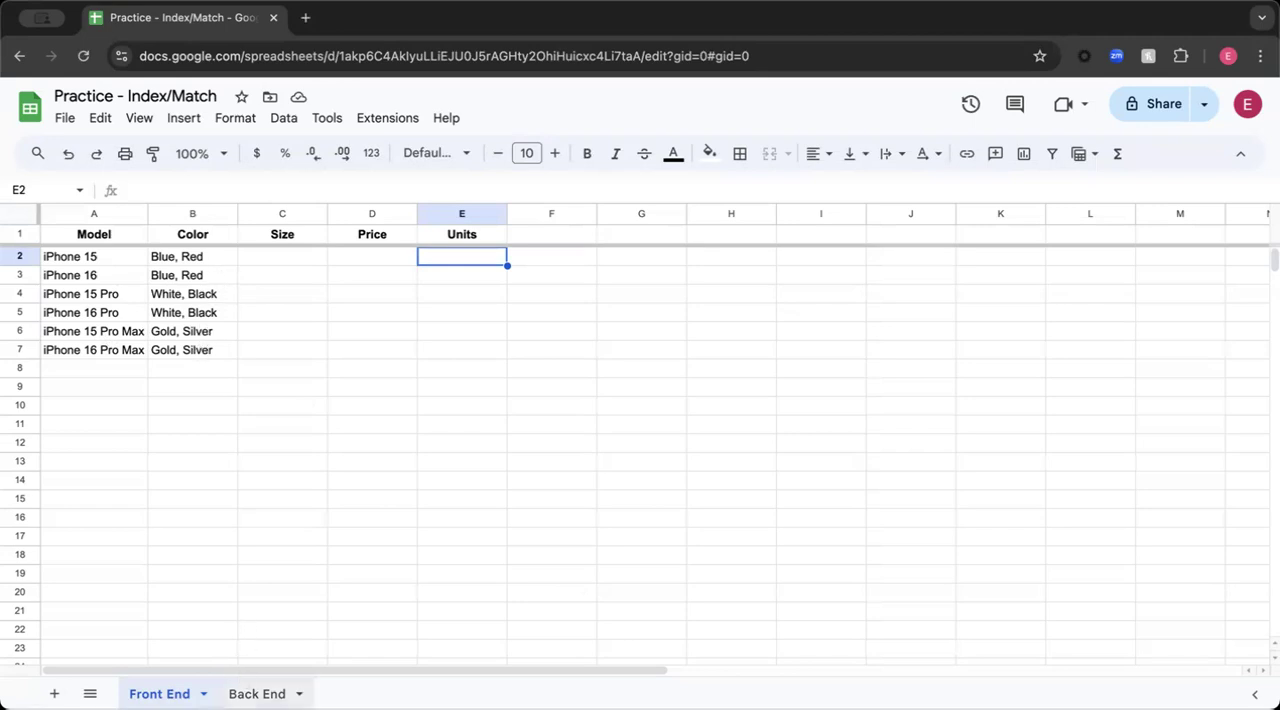
# - Review the model, color, size, price and units data on the Back End sheet, and return to the Front End sheet
pyautogui.click(257, 693)
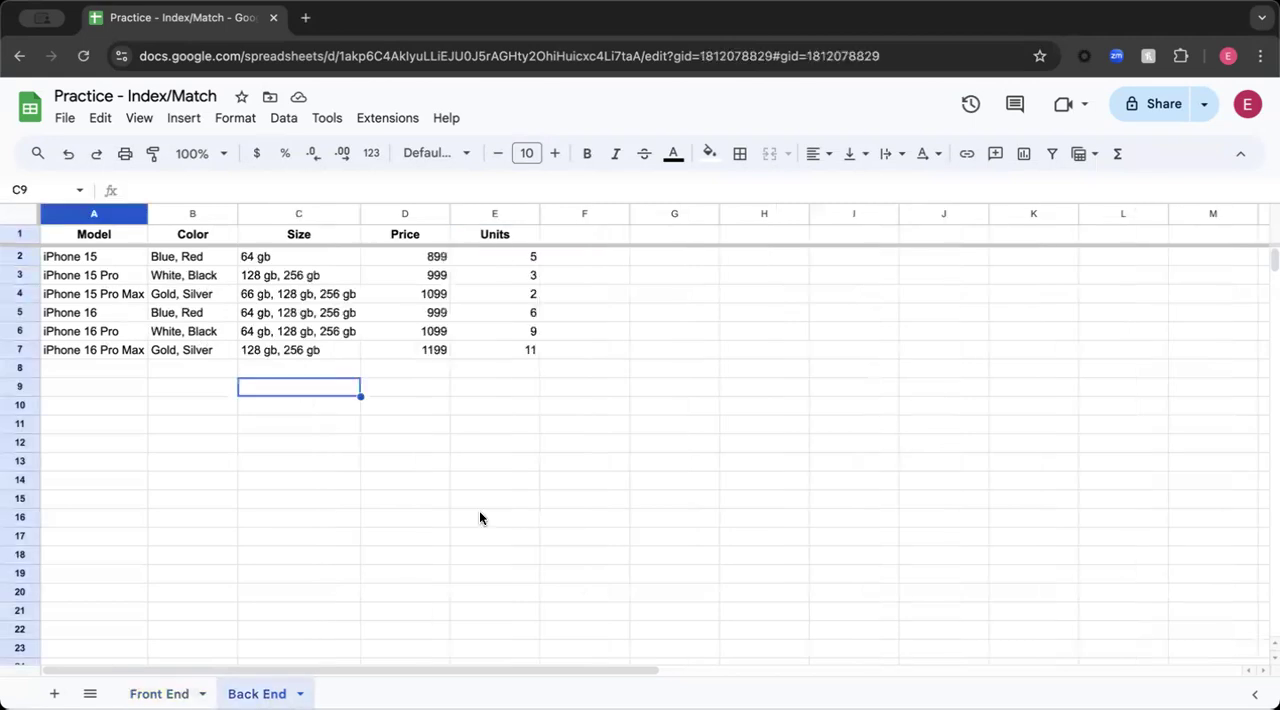
pyautogui.click(593, 260)
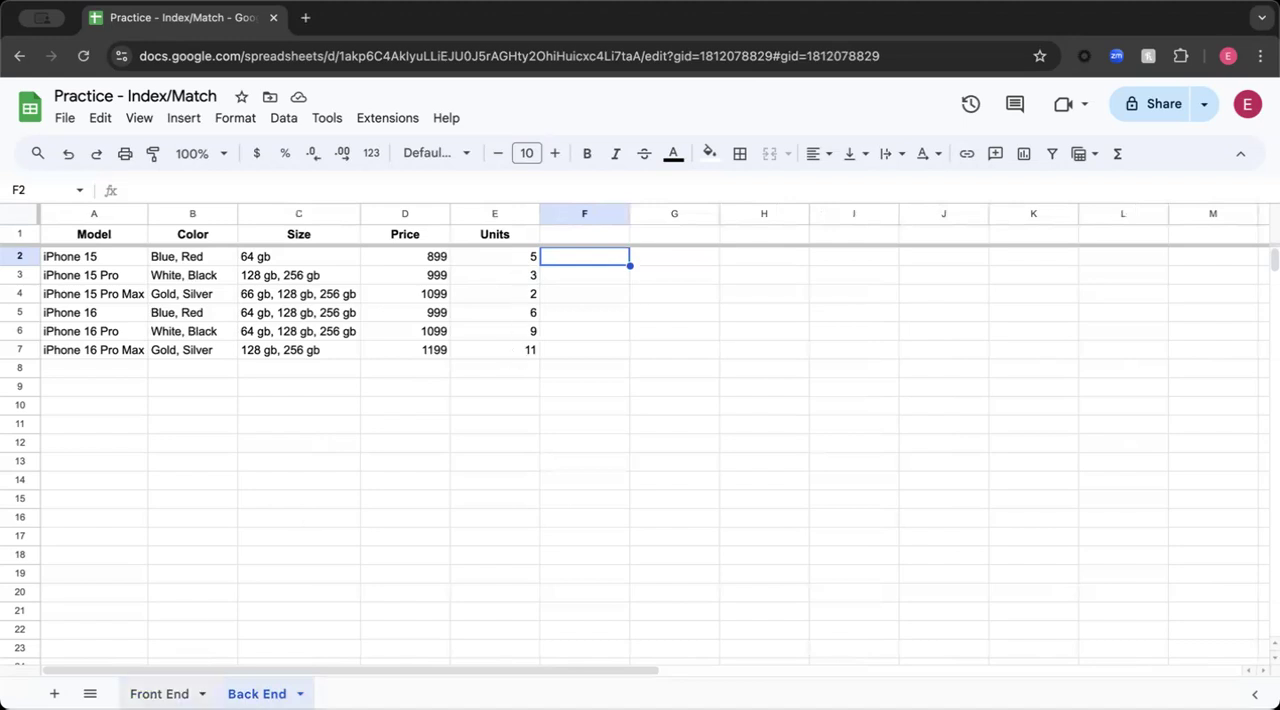
pyautogui.click(159, 693)
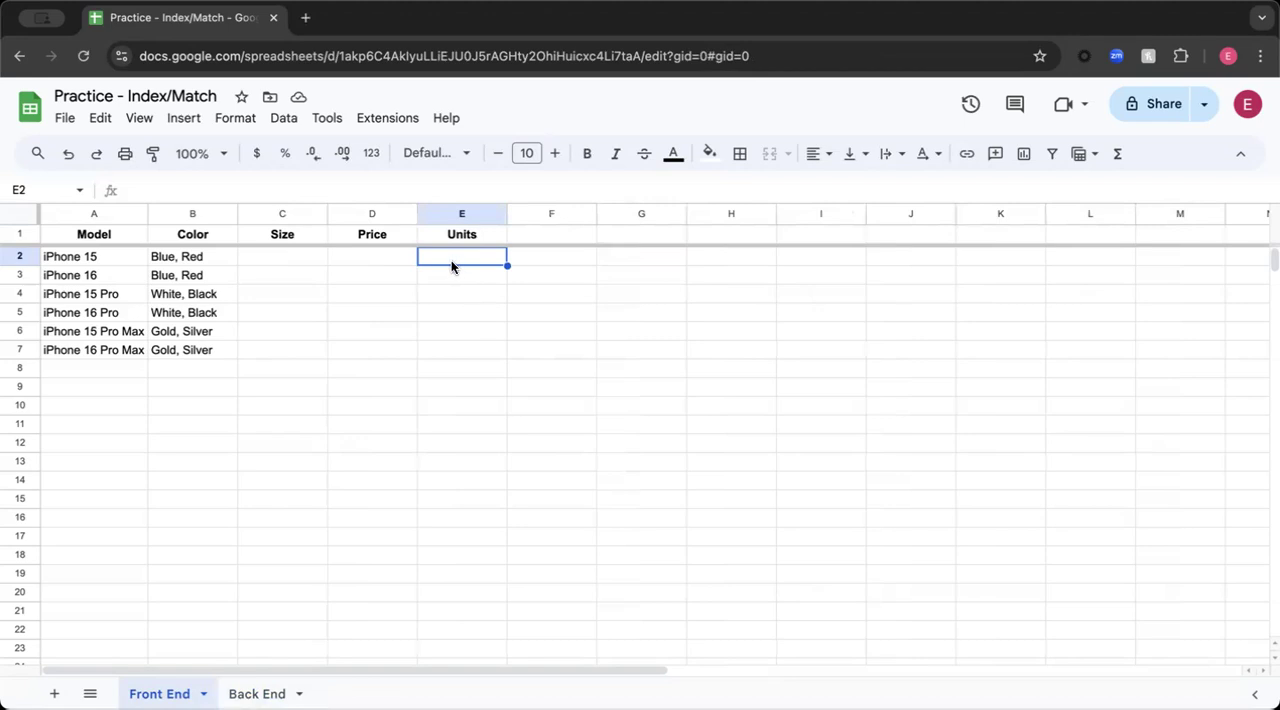
# - Start an INDEX formula in Front End cell D2 with the Back End sheet's Price column D:D as its reference
pyautogui.click(381, 259)
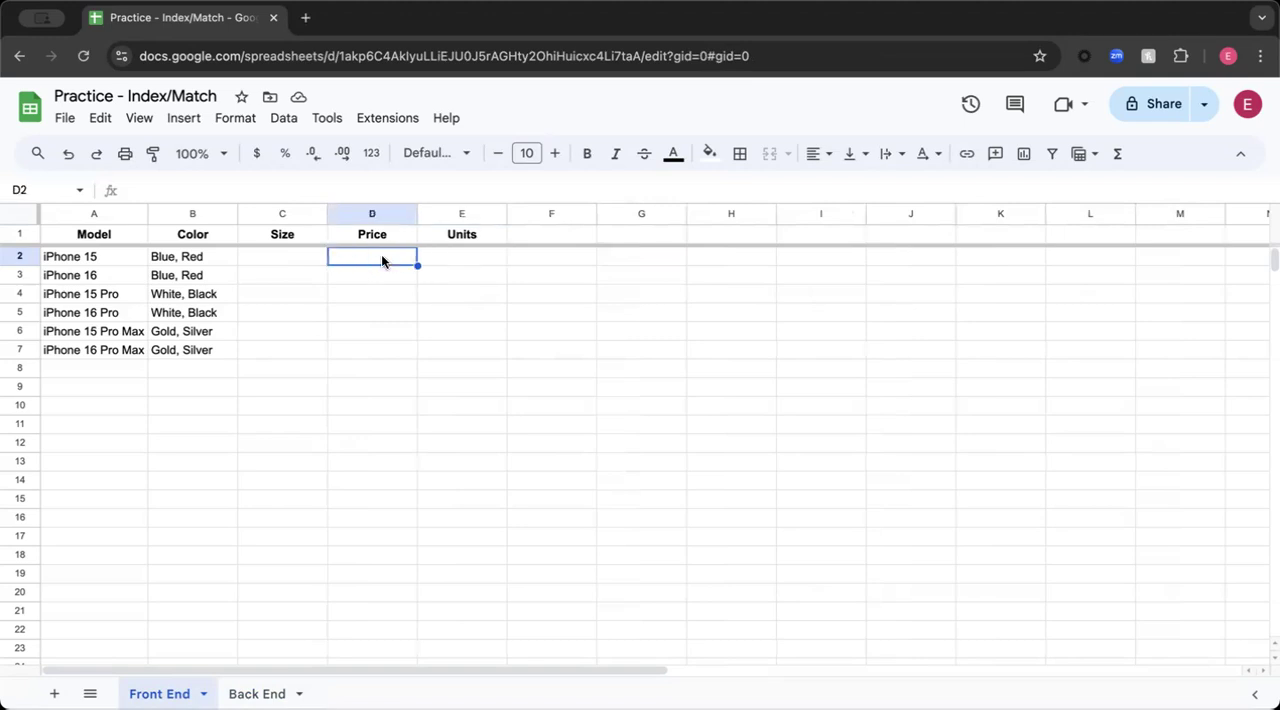
pyautogui.write('=')
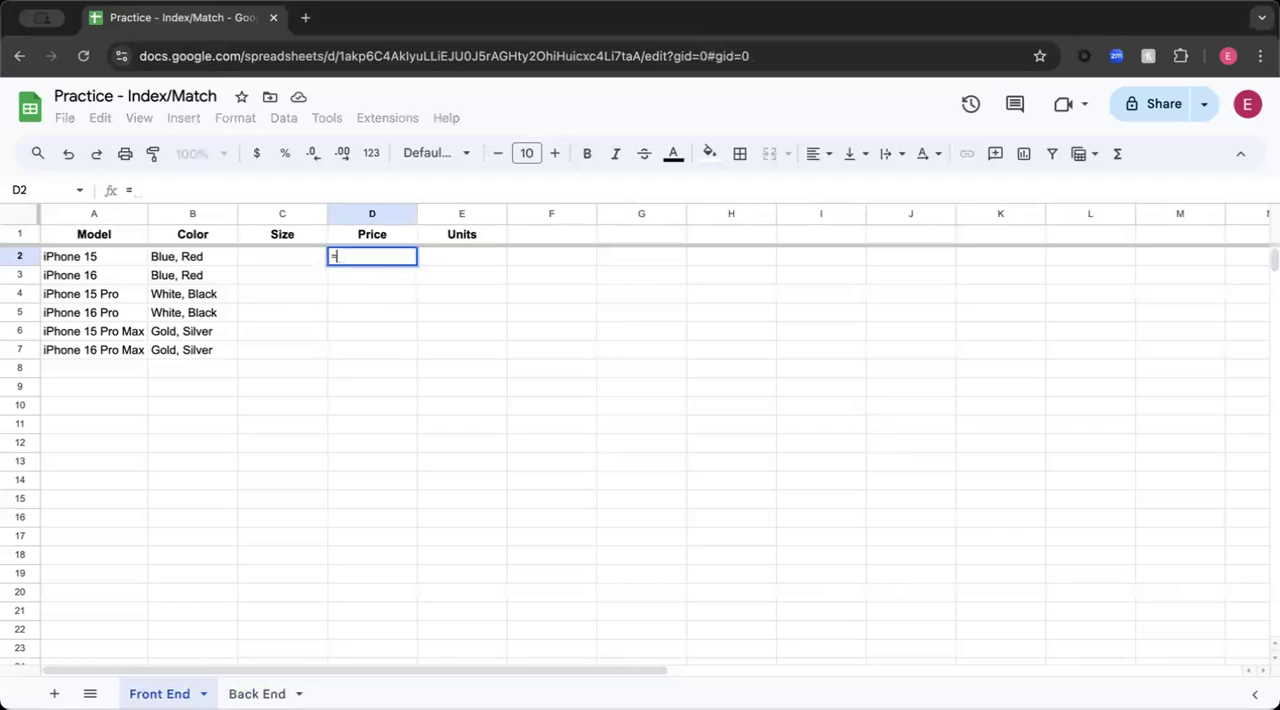
pyautogui.write('index')
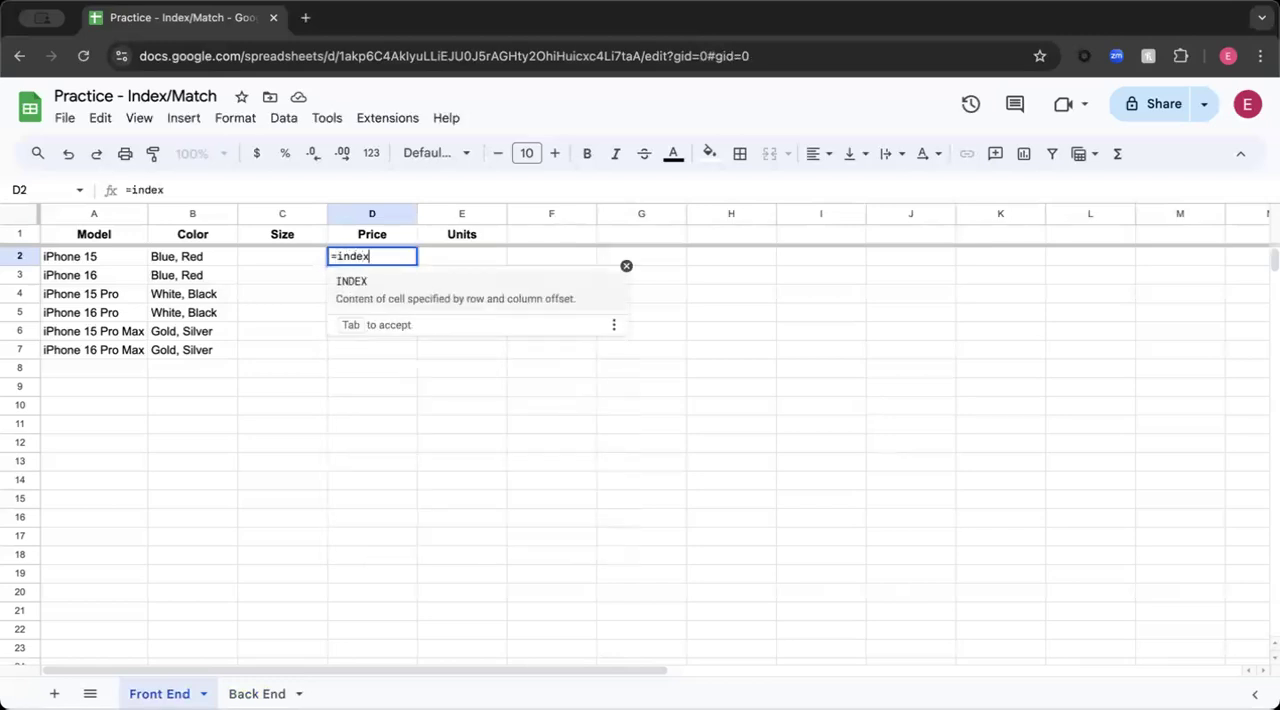
pyautogui.write('(')
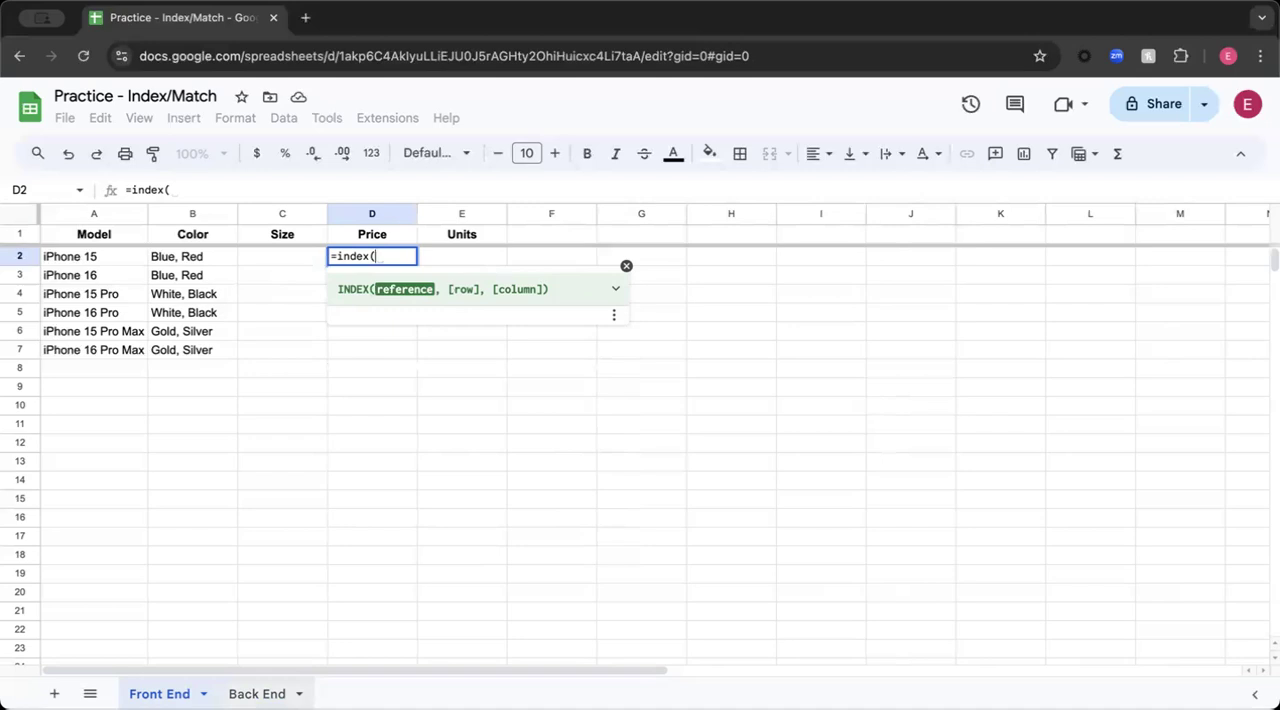
pyautogui.click(257, 694)
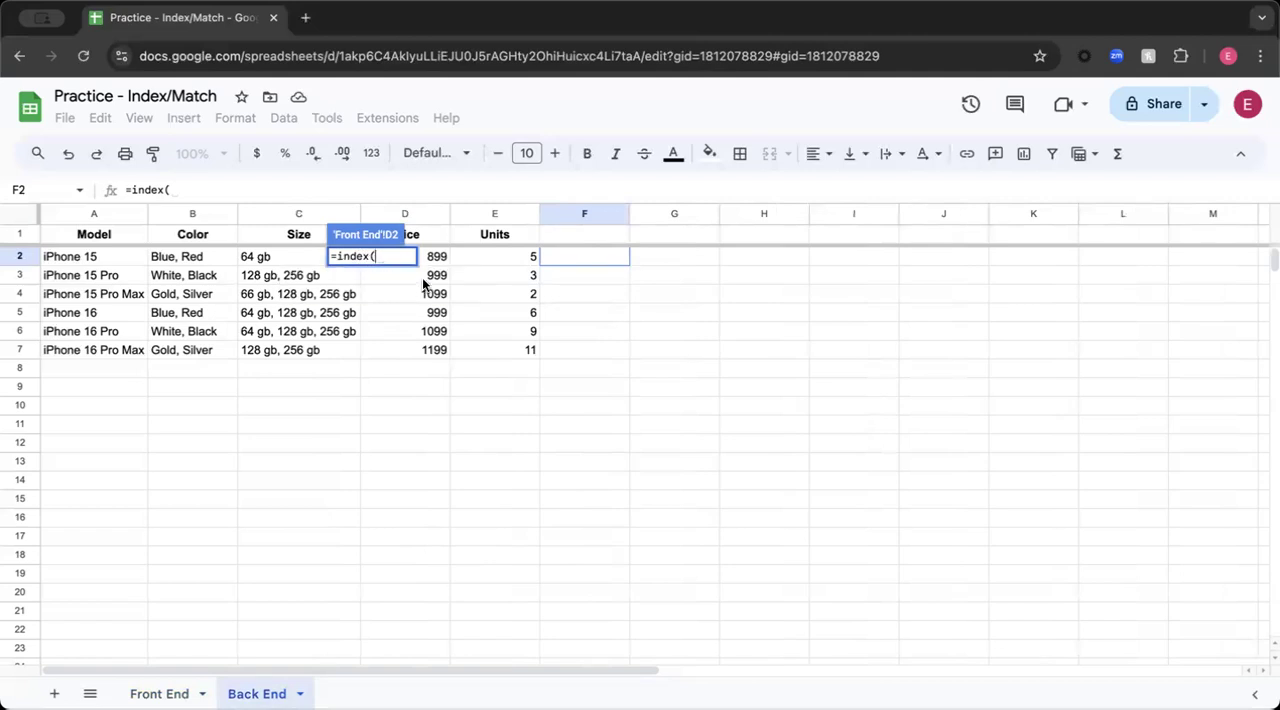
pyautogui.click(405, 216)
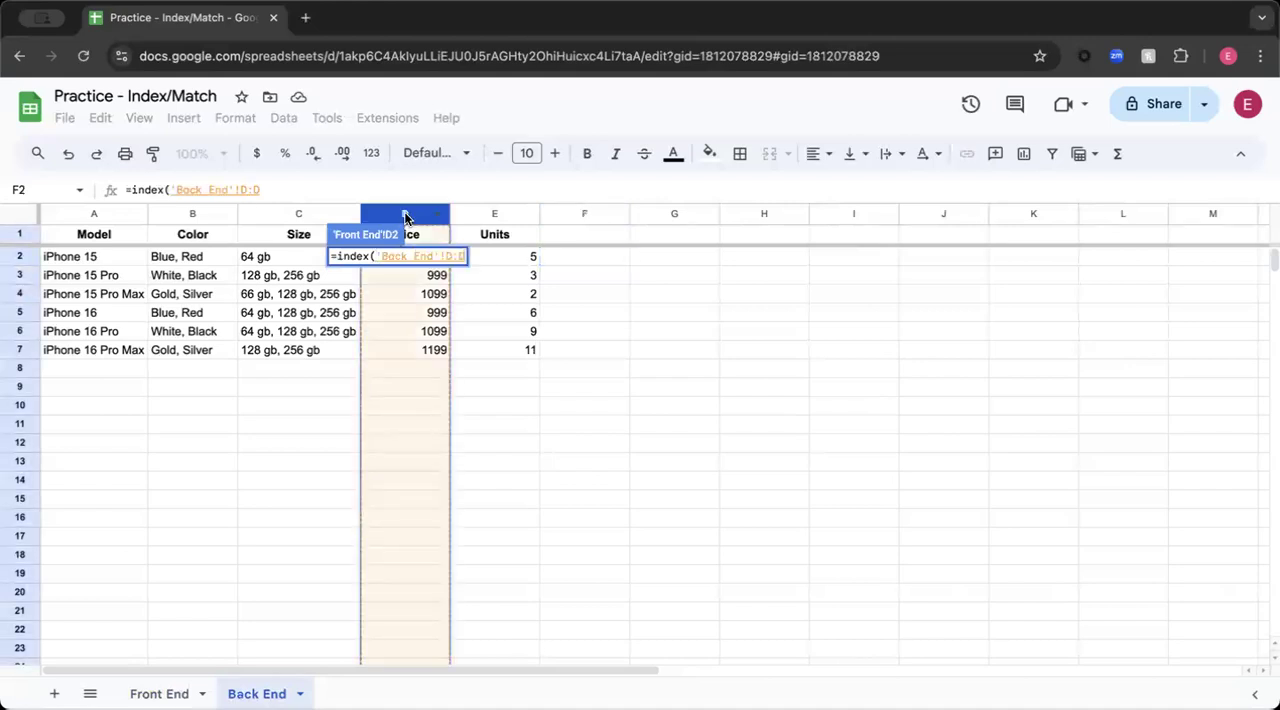
pyautogui.write(',')
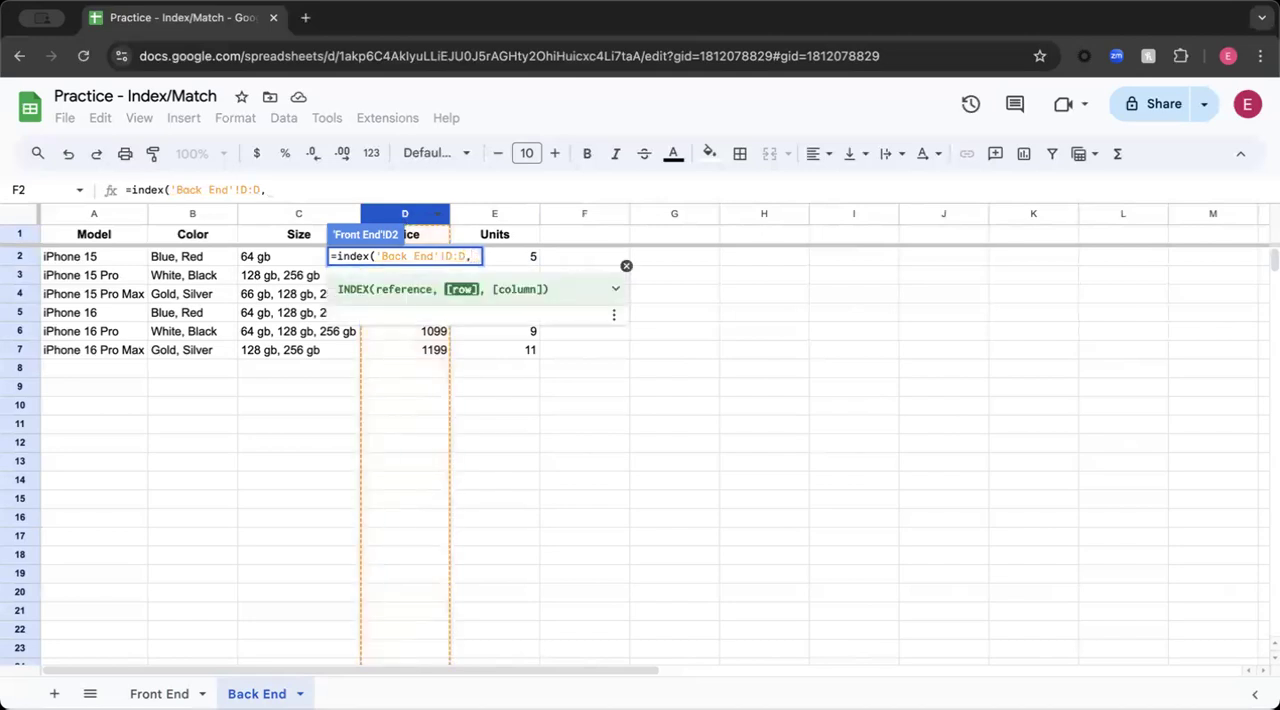
pyautogui.write('match')
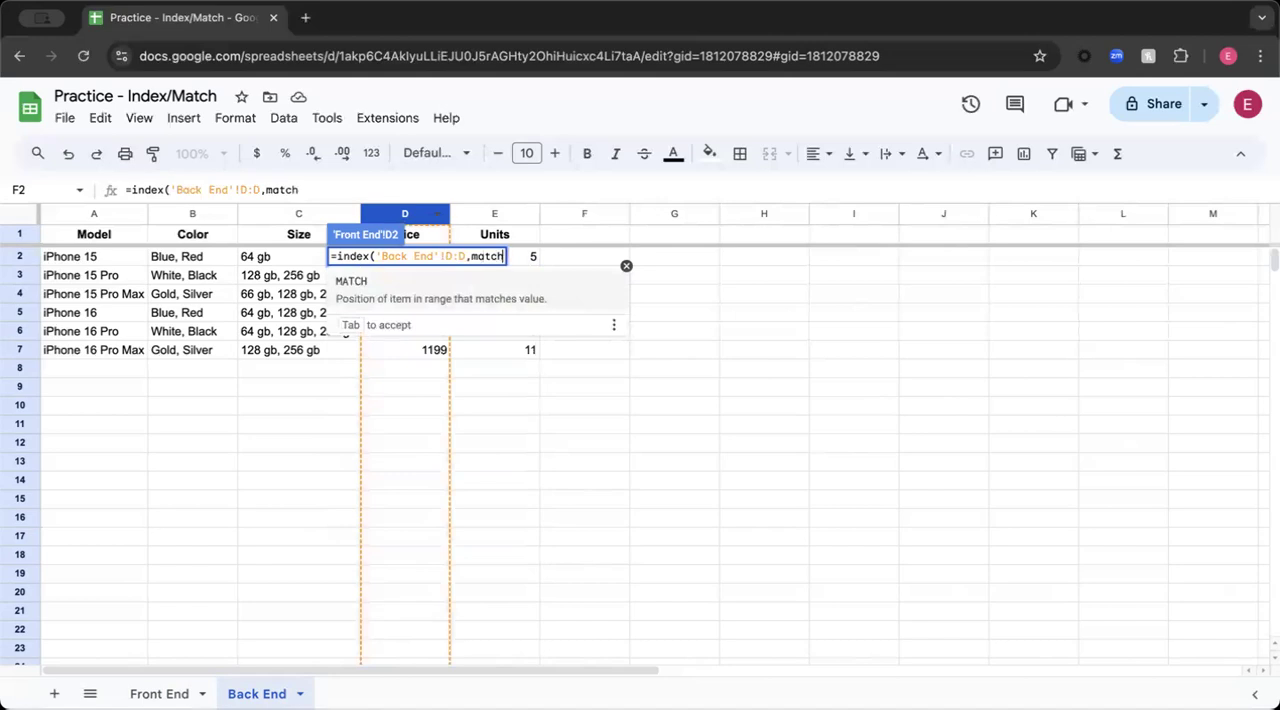
pyautogui.write('(')
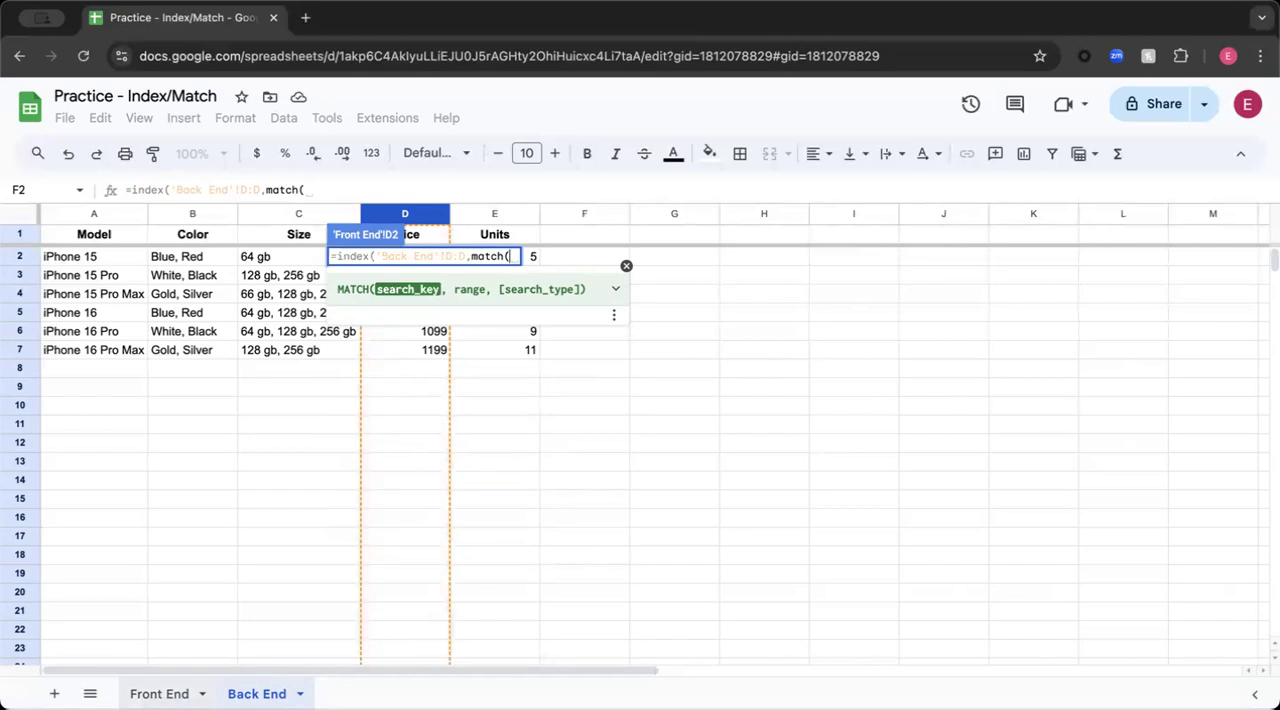
# - Nest a MATCH function as the Price formula's row argument, with Front End cell A2 as the search key
pyautogui.click(159, 693)
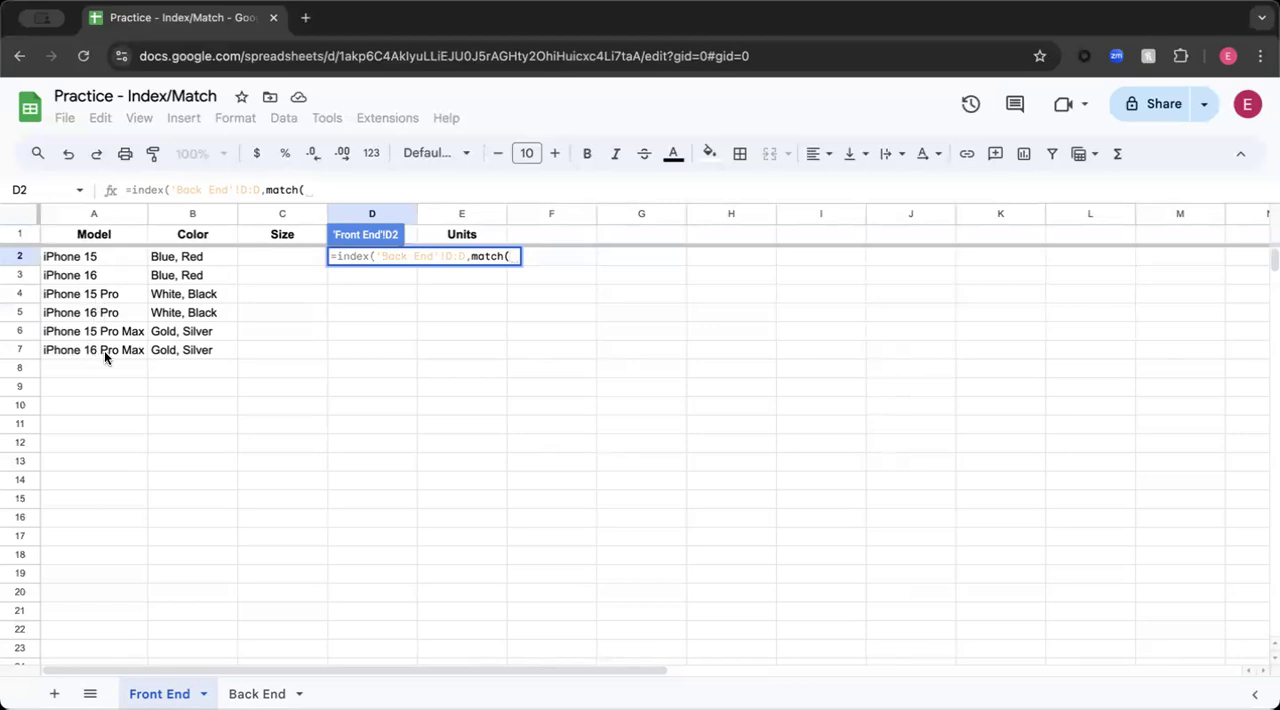
pyautogui.click(102, 256)
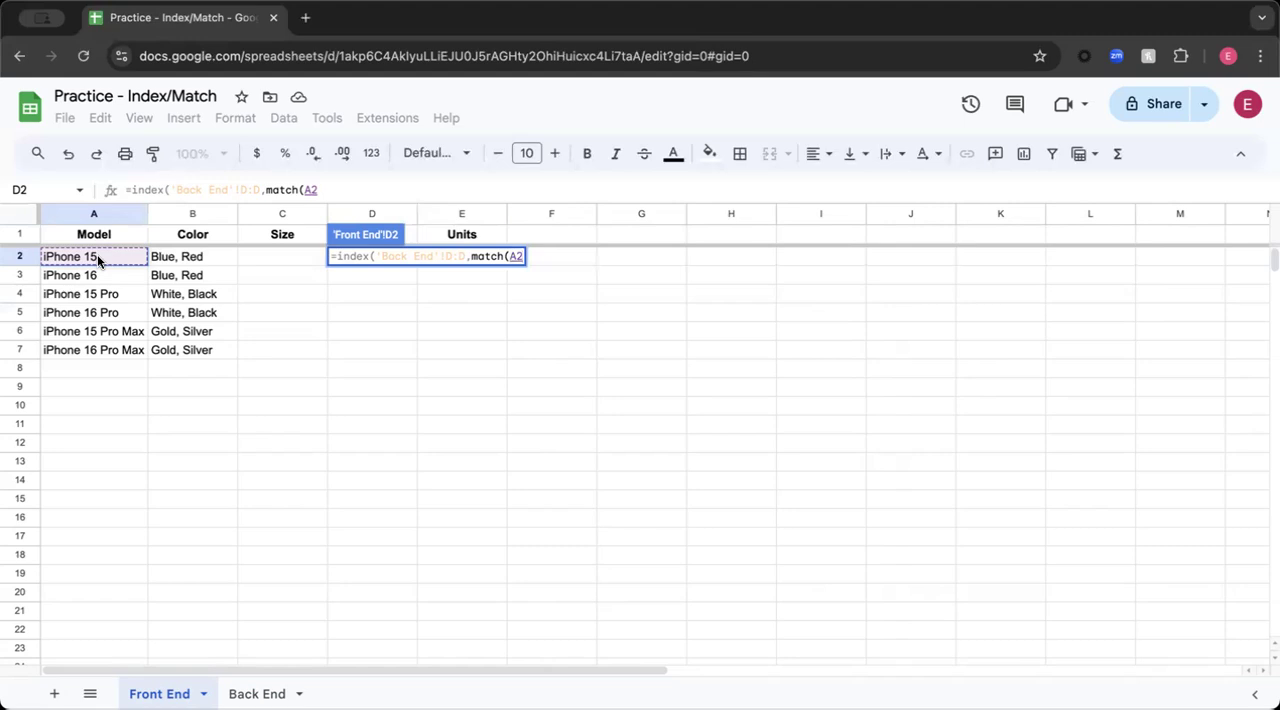
pyautogui.write(',')
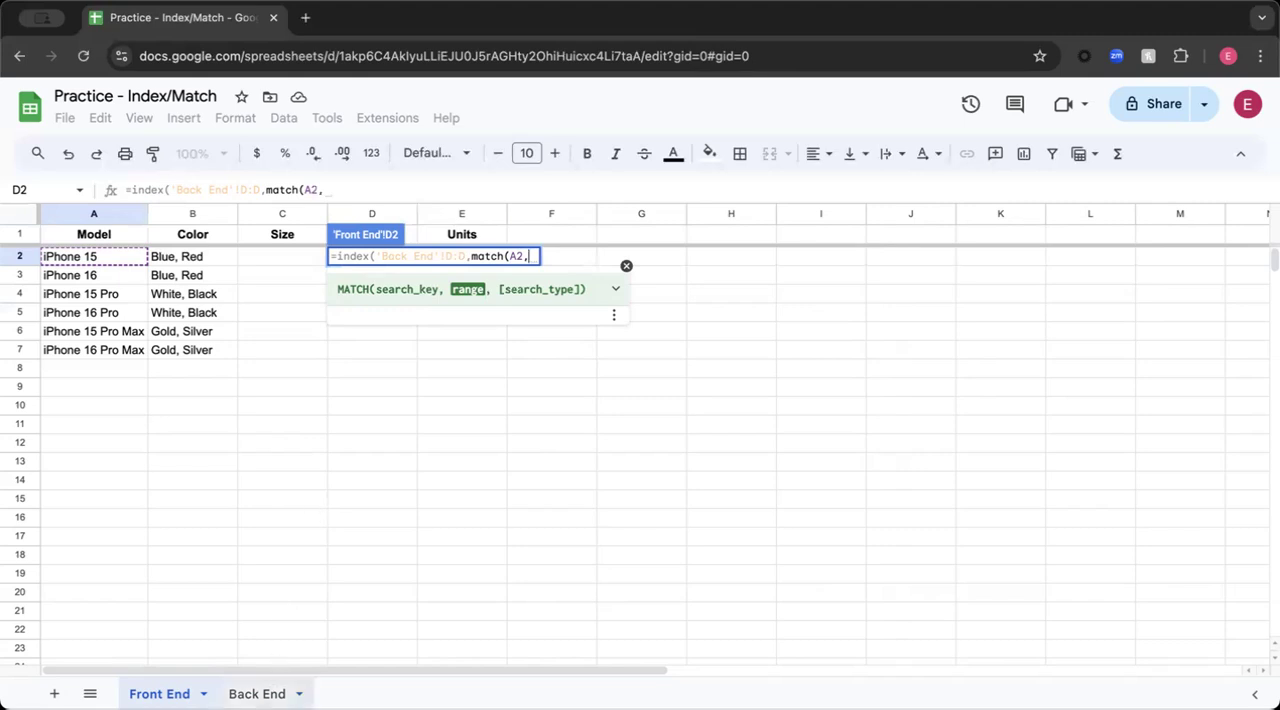
# - Complete the Price formula with Back End column A:A as the MATCH range, and fill it down through D7
pyautogui.click(257, 693)
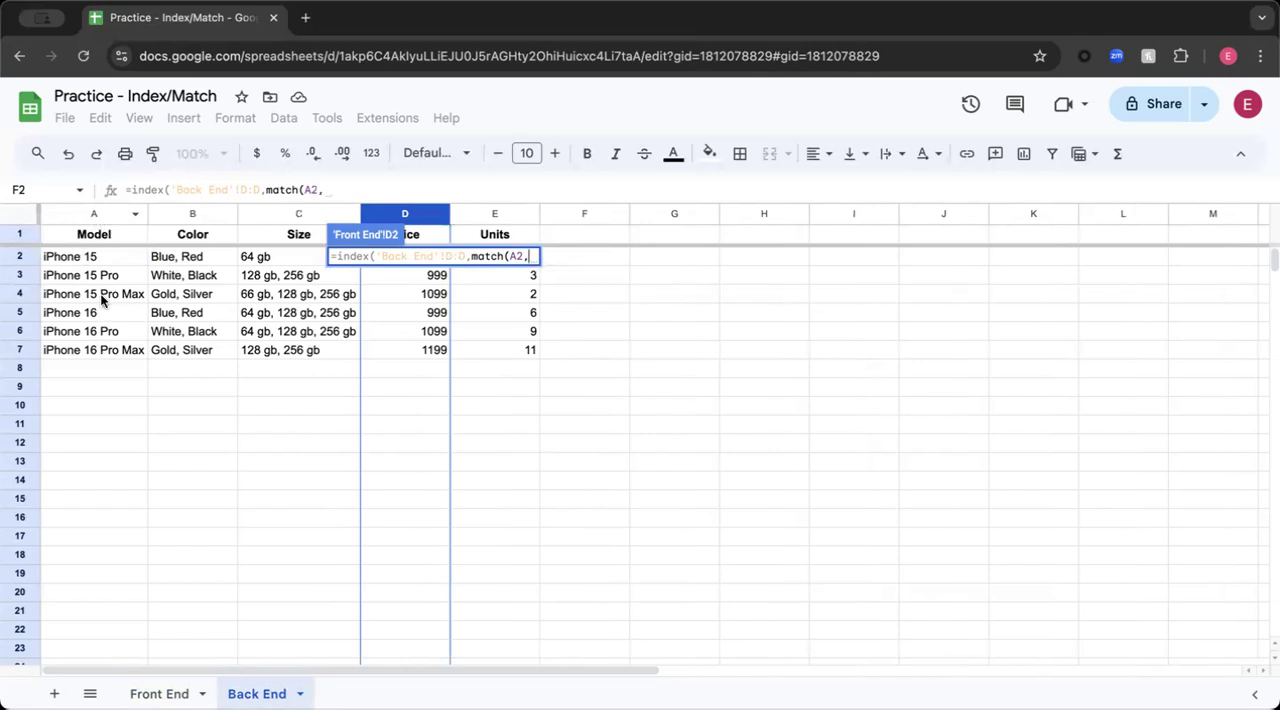
pyautogui.click(90, 214)
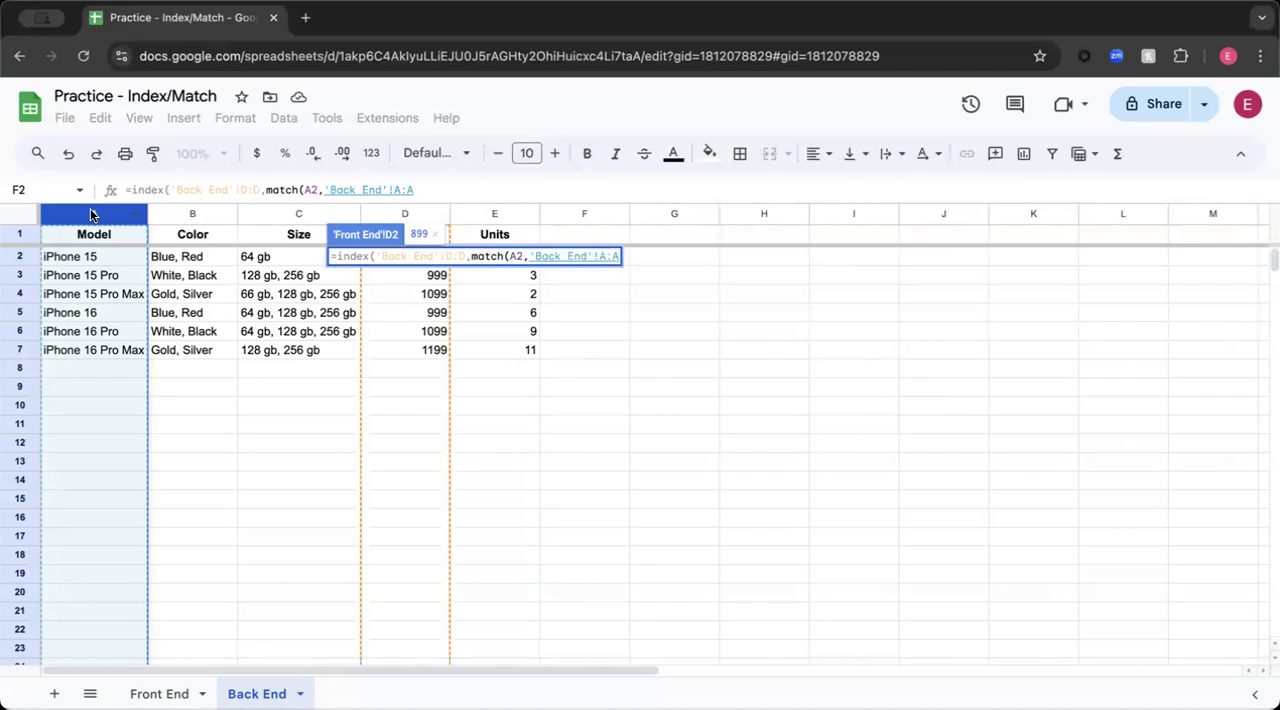
pyautogui.write('))')
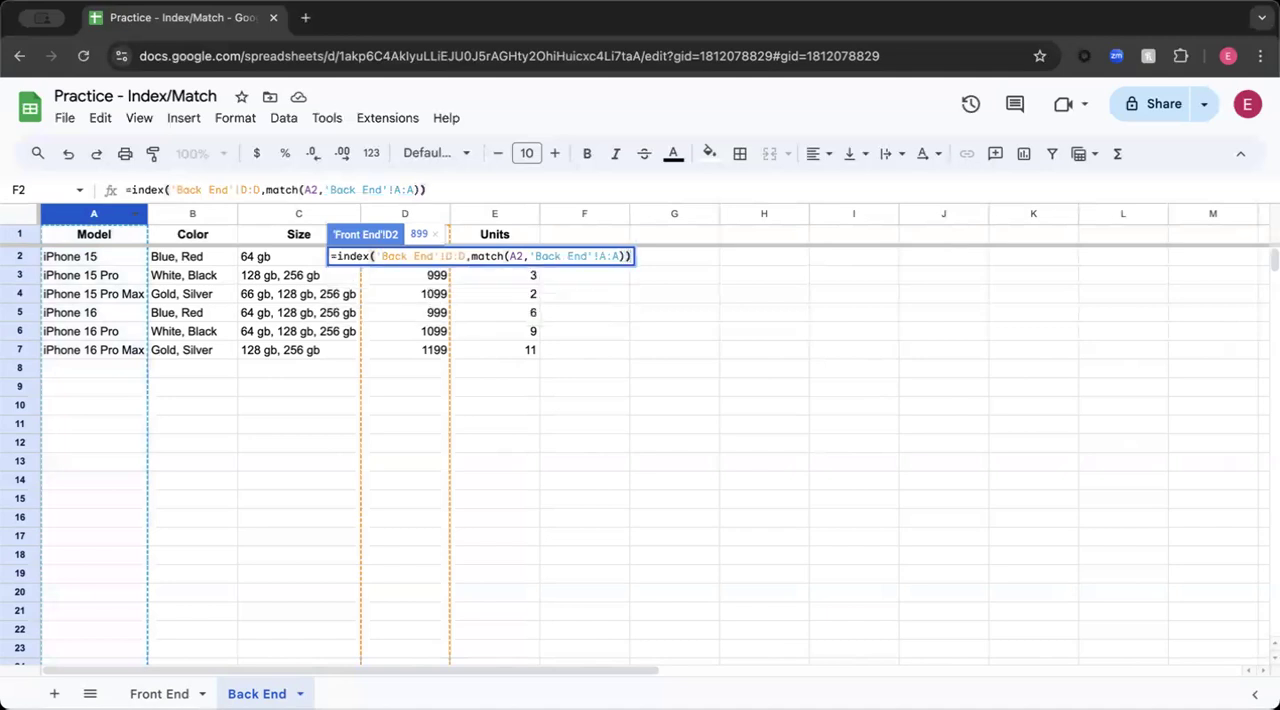
pyautogui.press('Return')
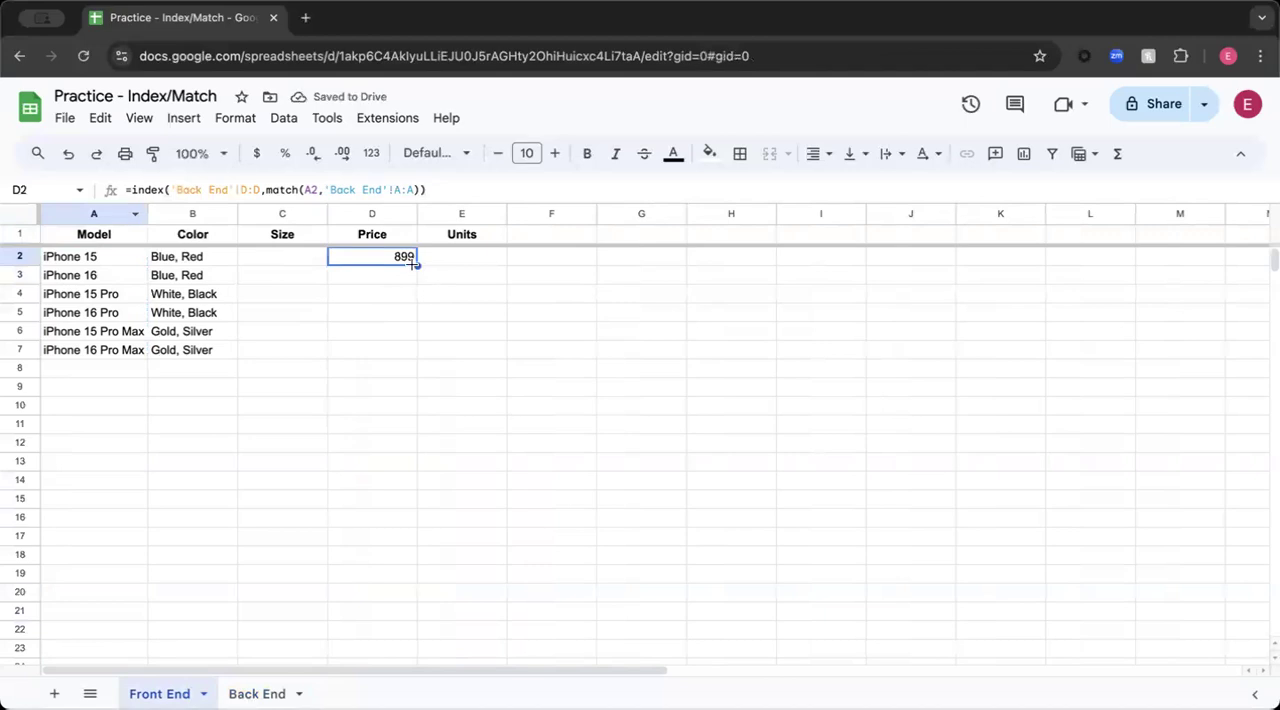
pyautogui.moveTo(416, 262); pyautogui.dragTo(408, 347)
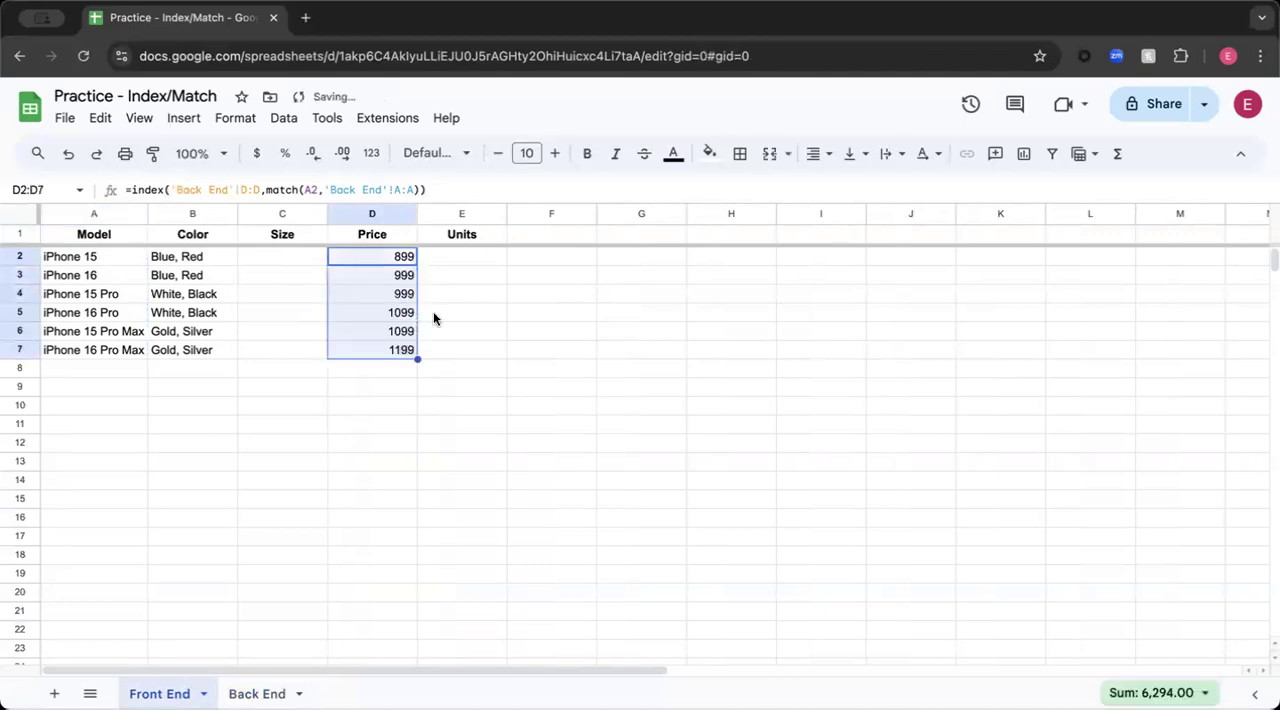
pyautogui.click(438, 258)
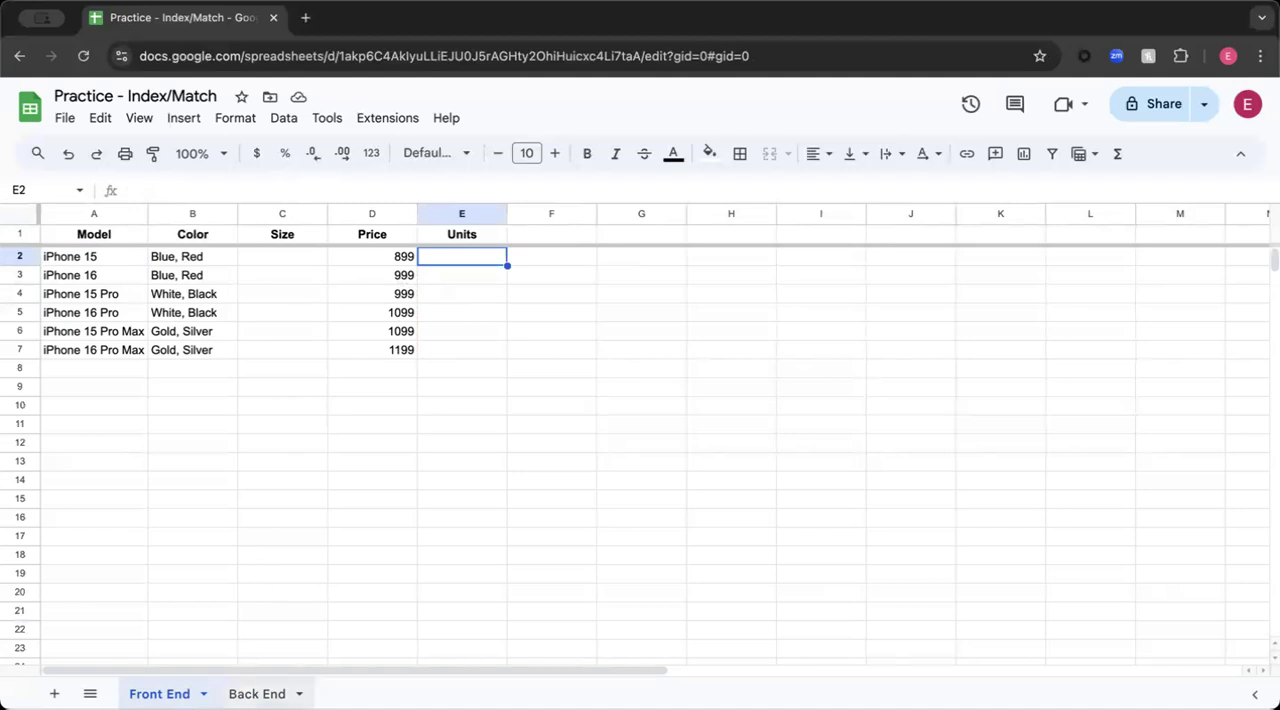
pyautogui.click(257, 693)
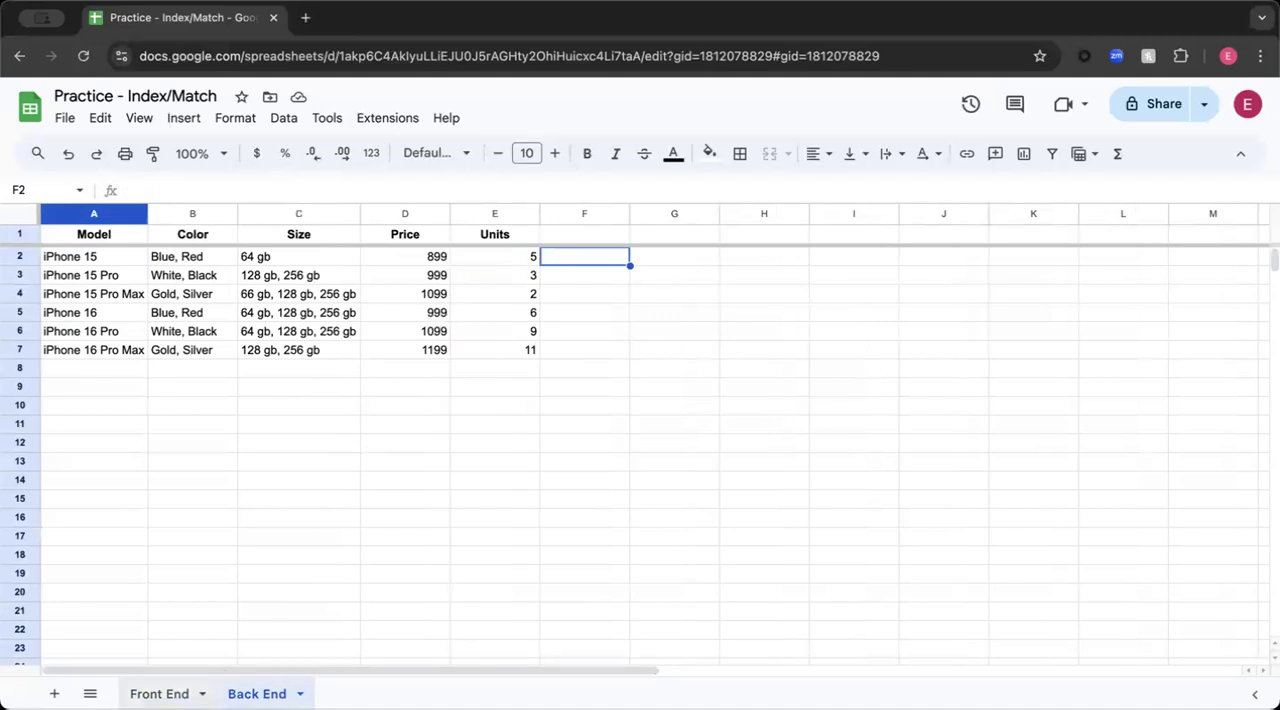
pyautogui.click(160, 693)
pyautogui.click(550, 259)
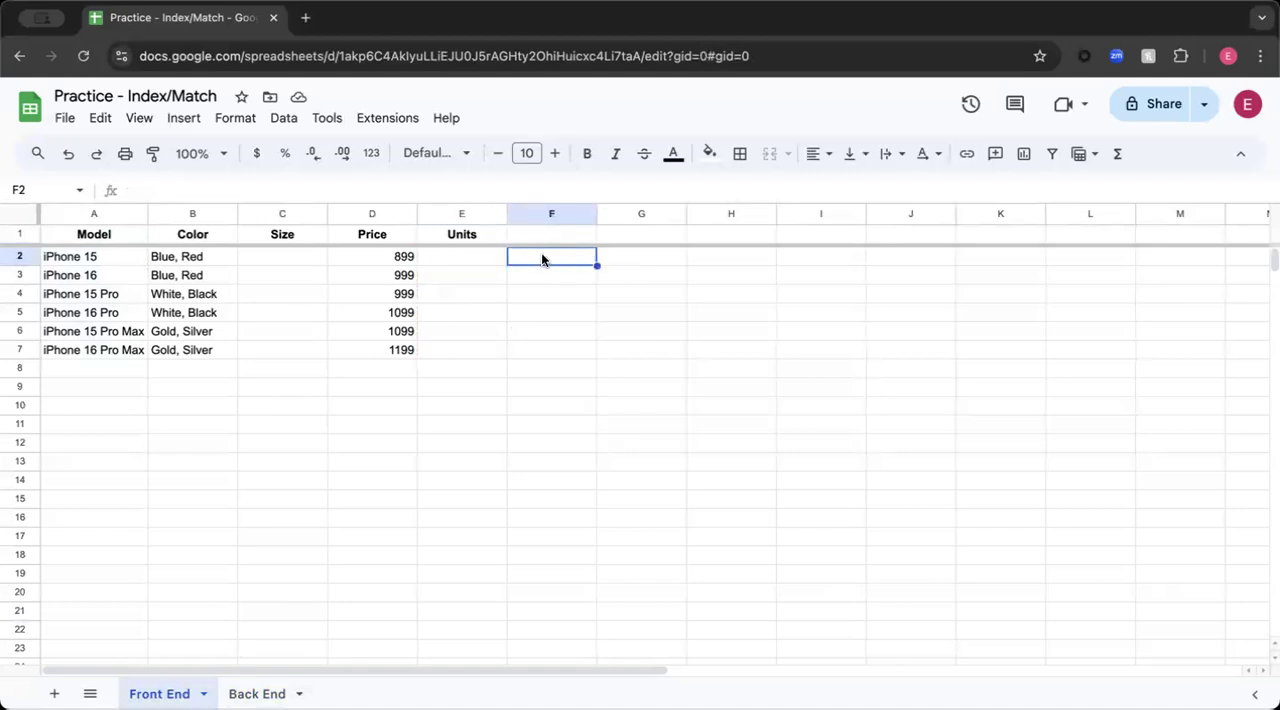
# - Start an INDEX formula in Front End cell E2 with the Back End sheet's Units column E:E as its reference
pyautogui.click(471, 261)
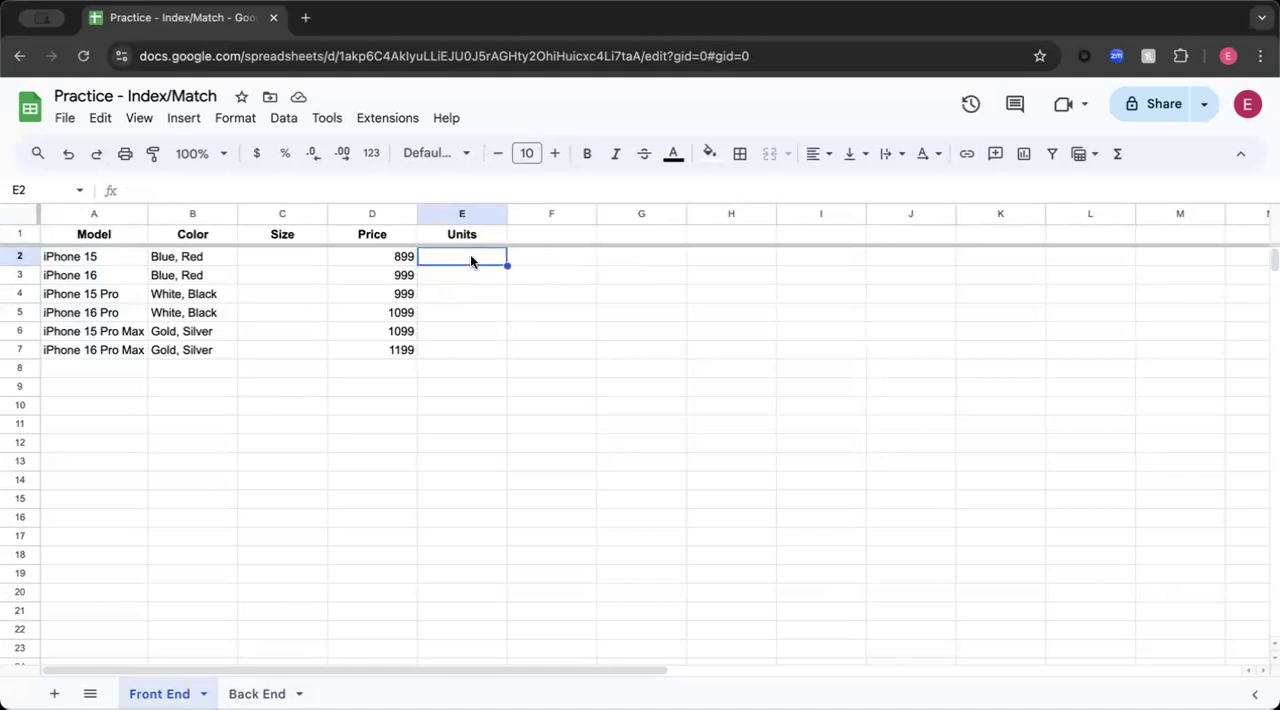
pyautogui.write('=')
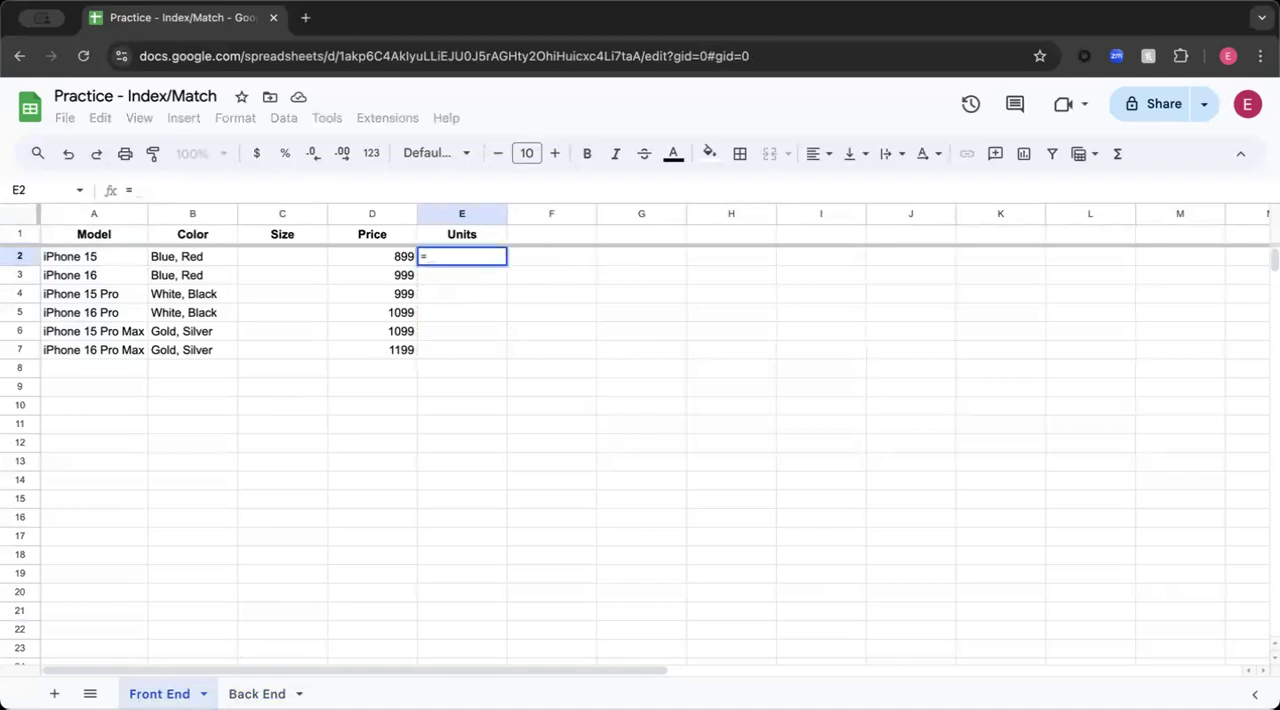
pyautogui.write('index(')
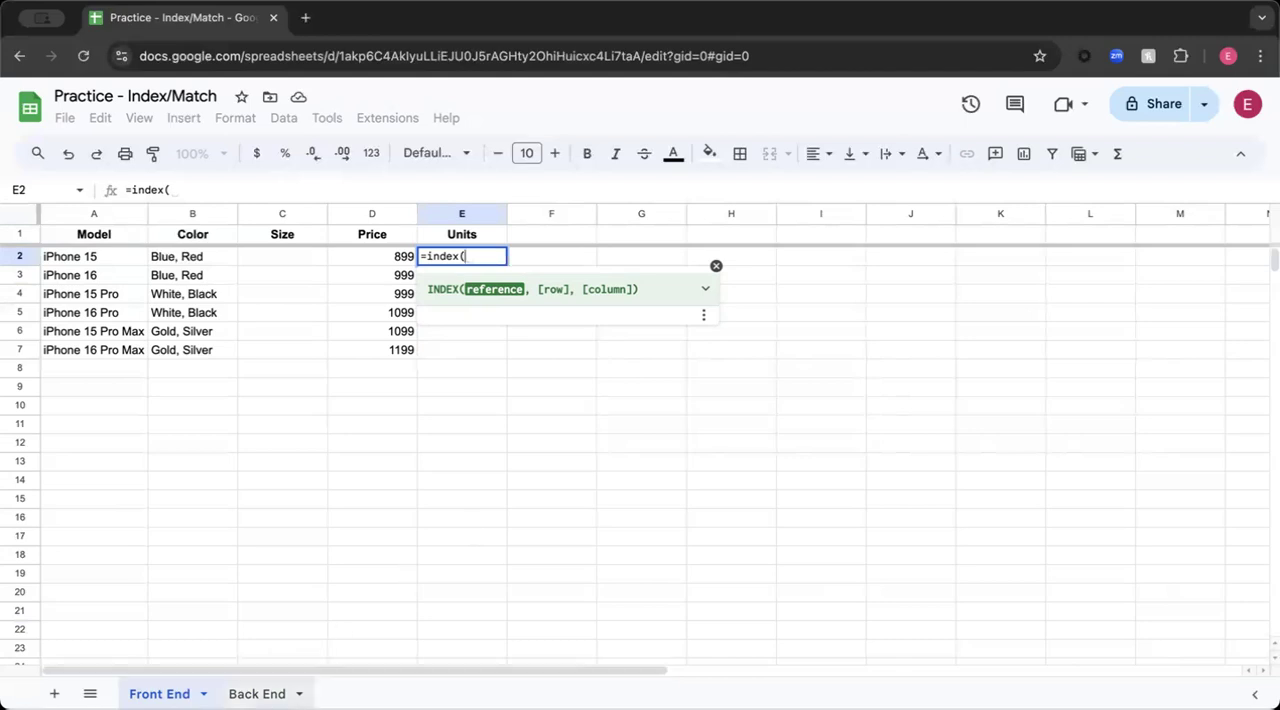
pyautogui.click(257, 694)
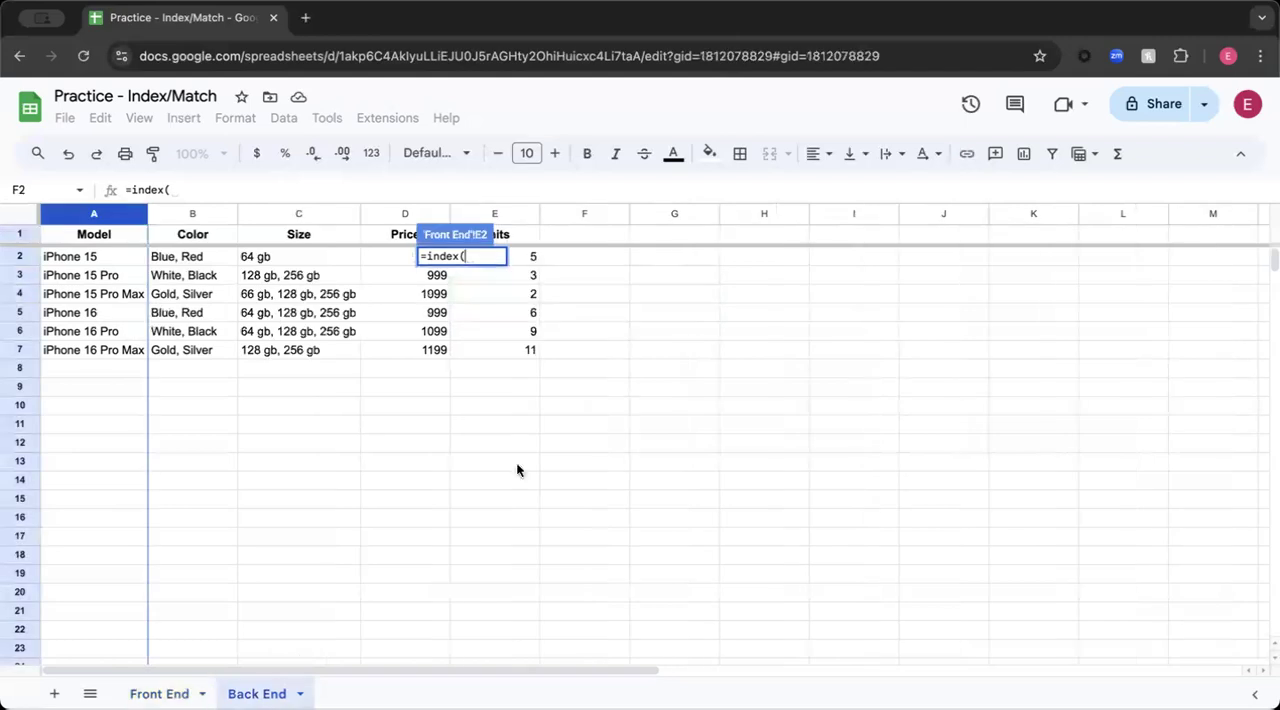
pyautogui.click(495, 213)
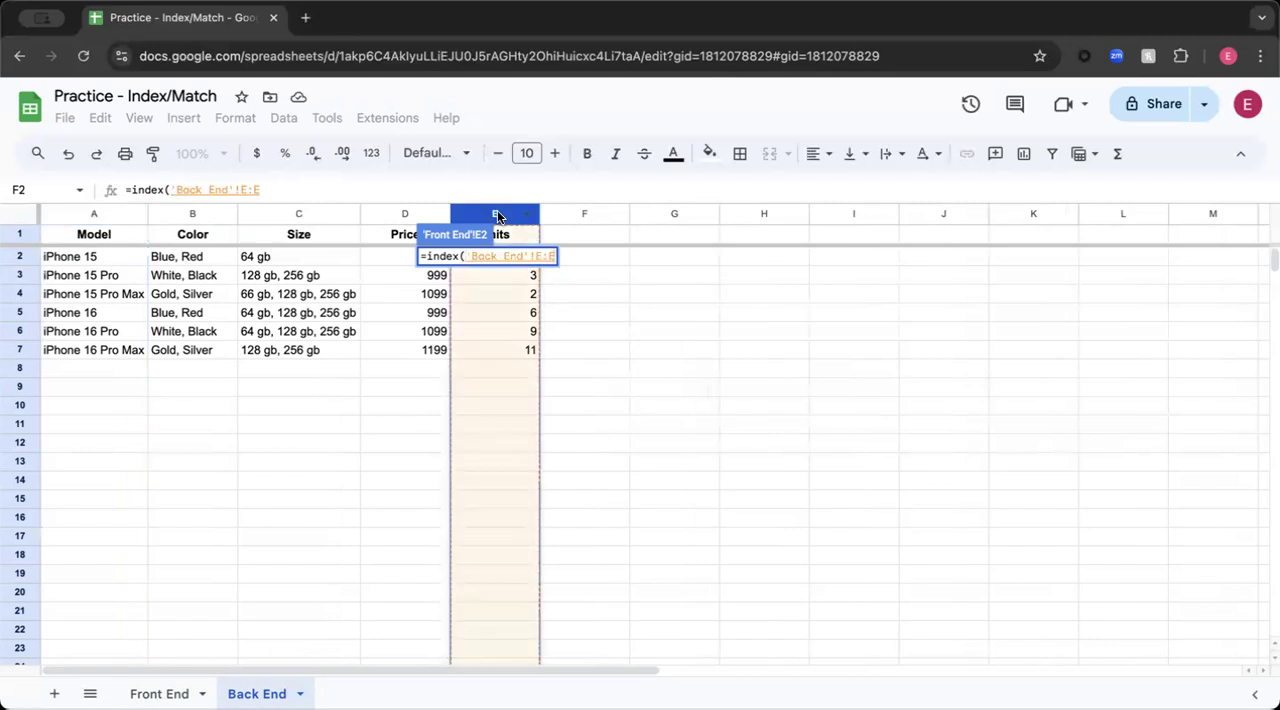
# - Nest a MATCH function as the Units formula's row argument, with Front End cell A2 as the search key
pyautogui.write(',')
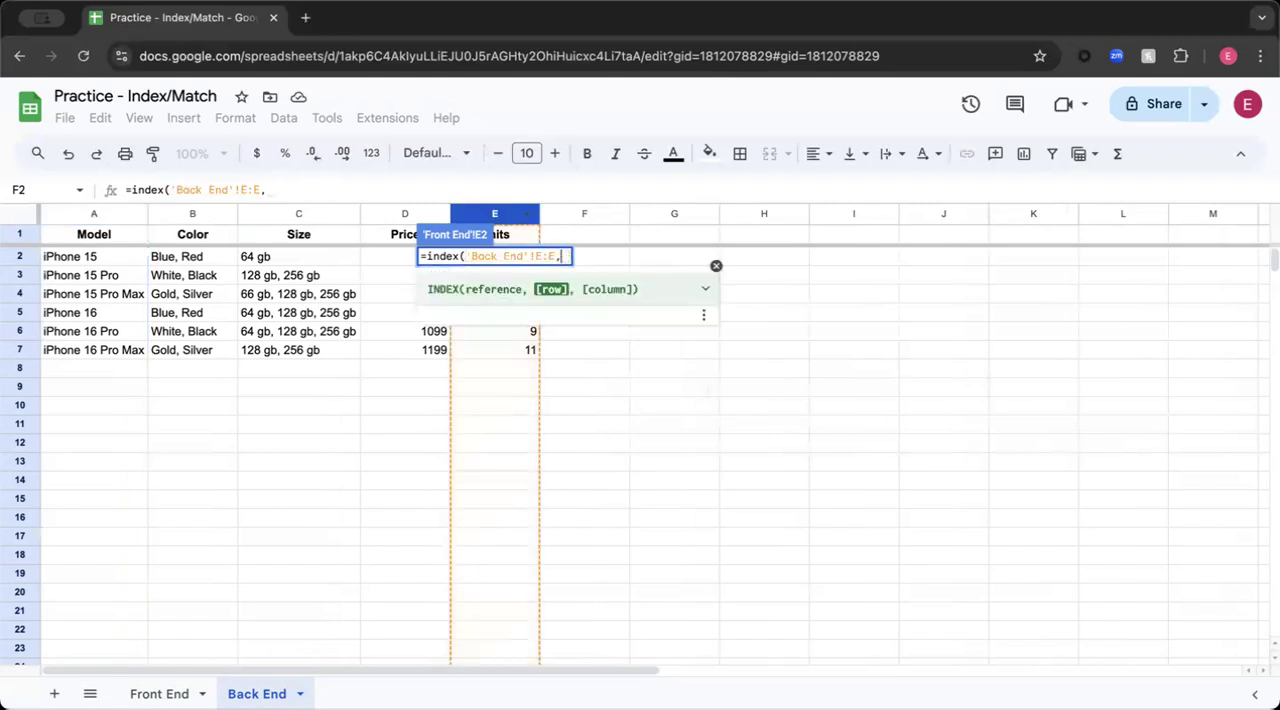
pyautogui.write('match')
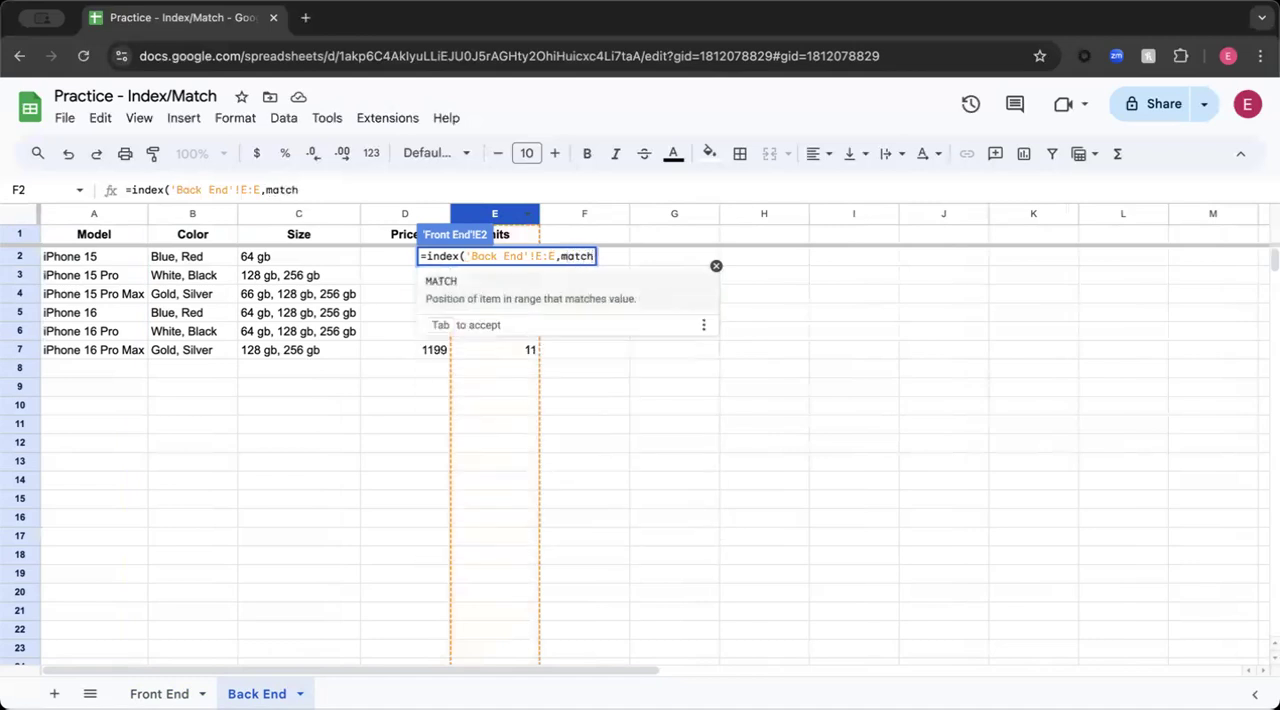
pyautogui.write('(')
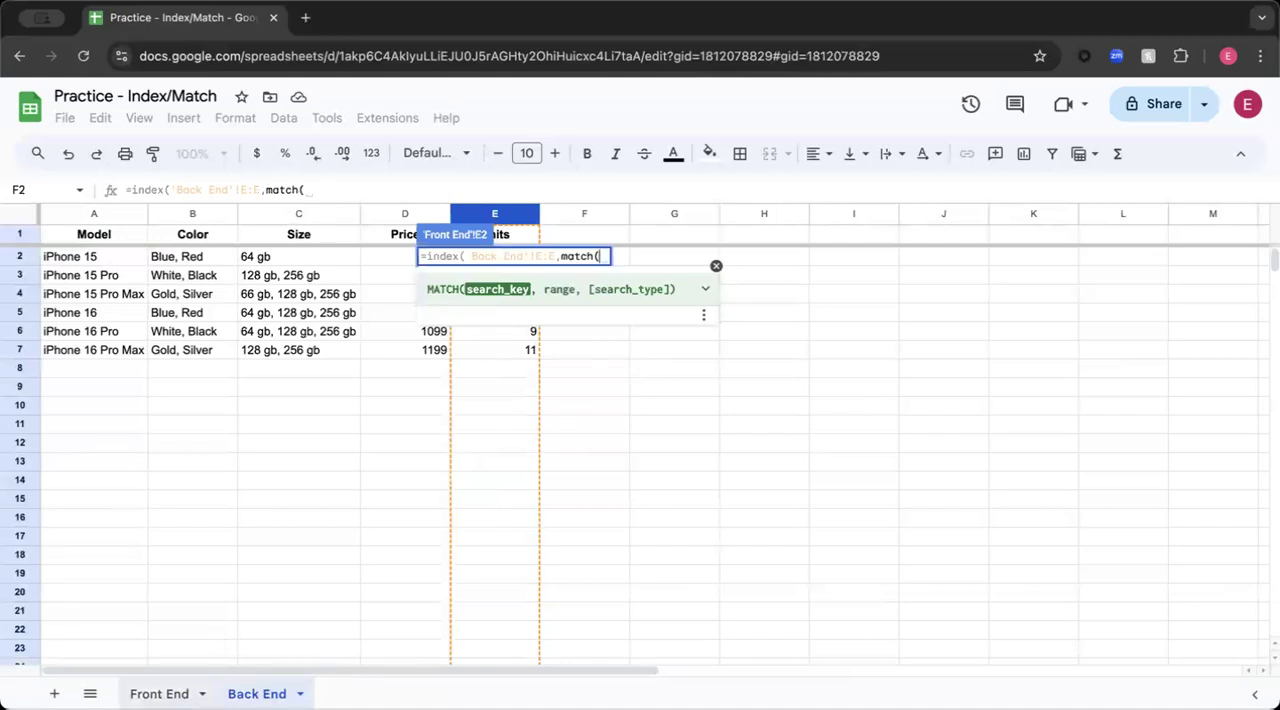
pyautogui.click(159, 693)
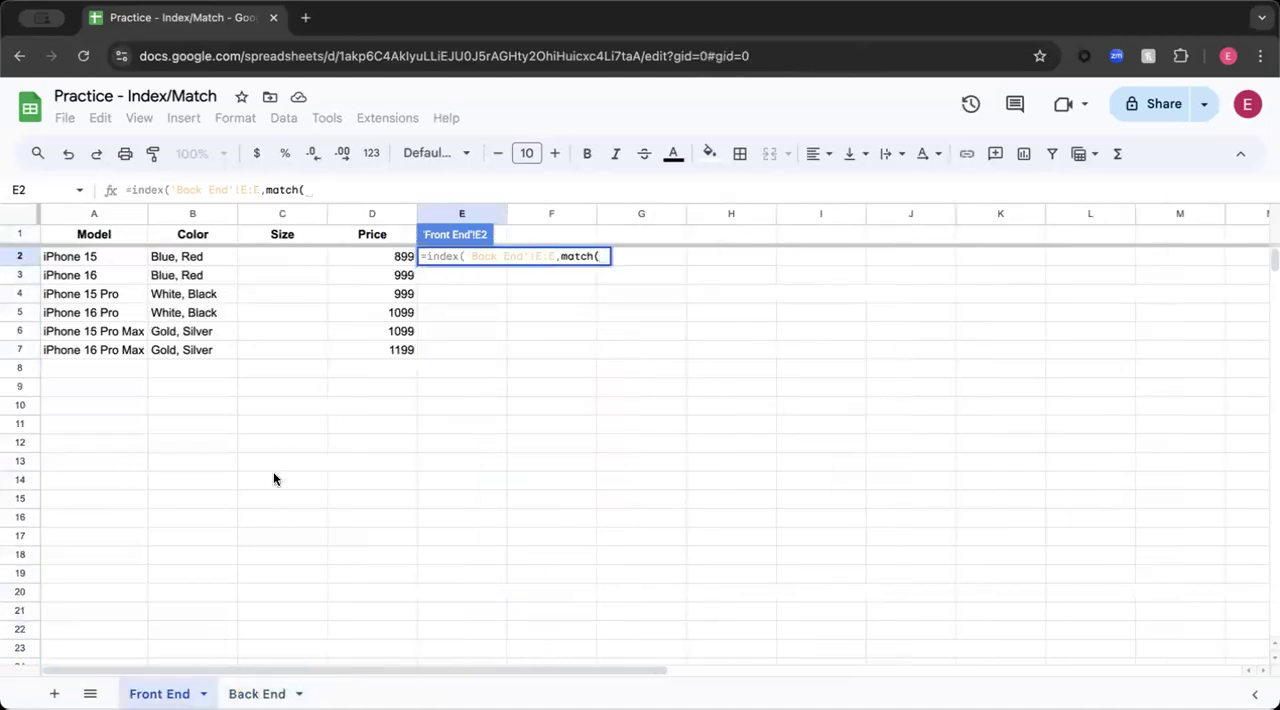
pyautogui.click(97, 256)
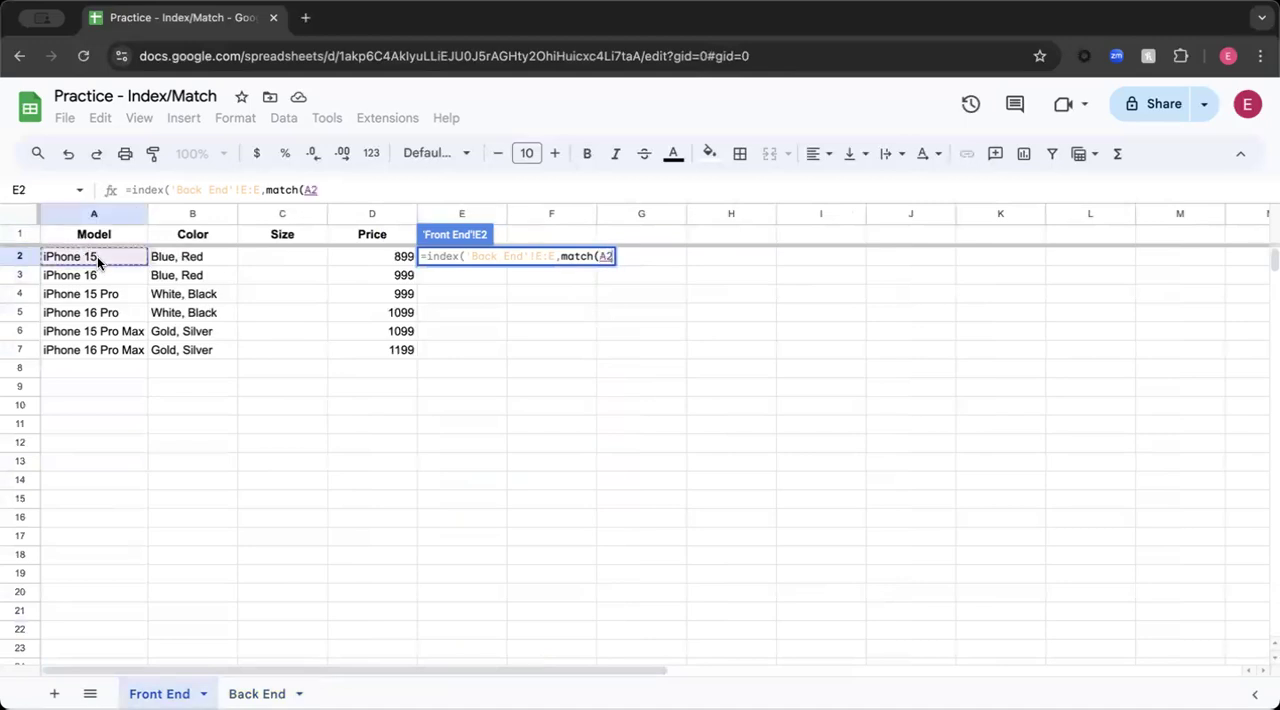
pyautogui.write(',')
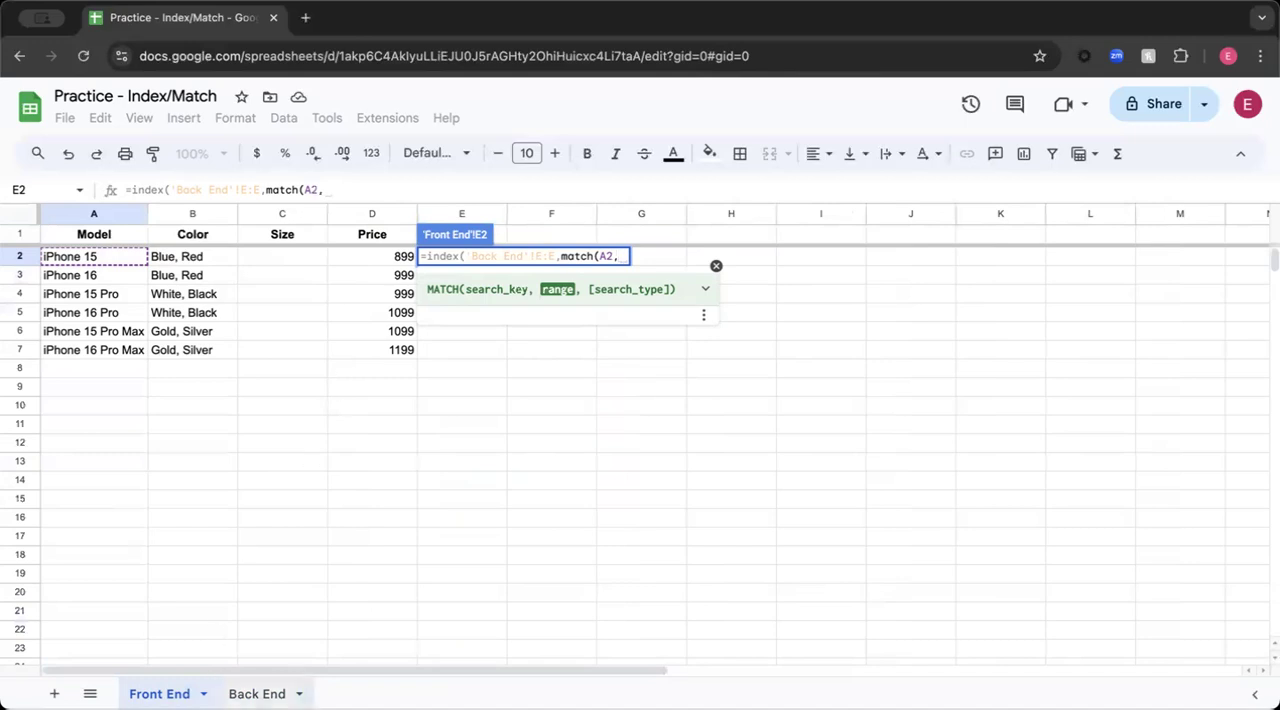
# - Set Back End column A:A as the MATCH range and complete the Units formula in Front End cell E2
pyautogui.click(257, 693)
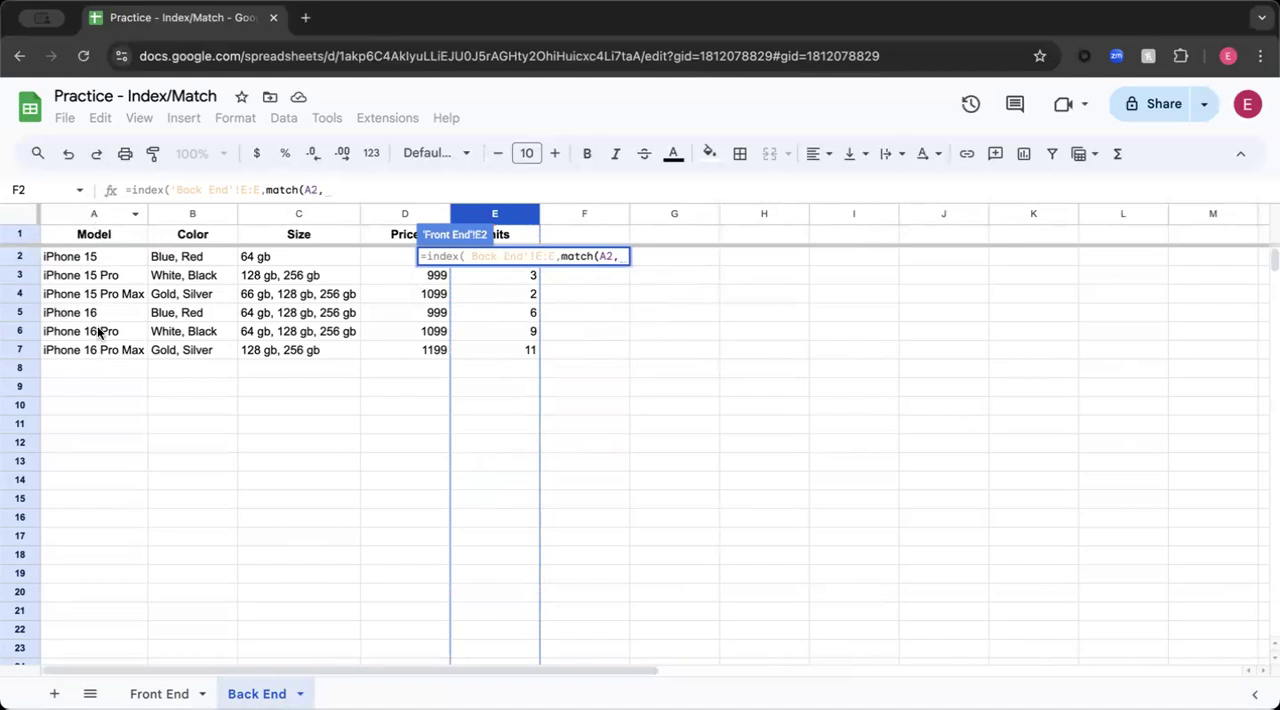
pyautogui.click(89, 214)
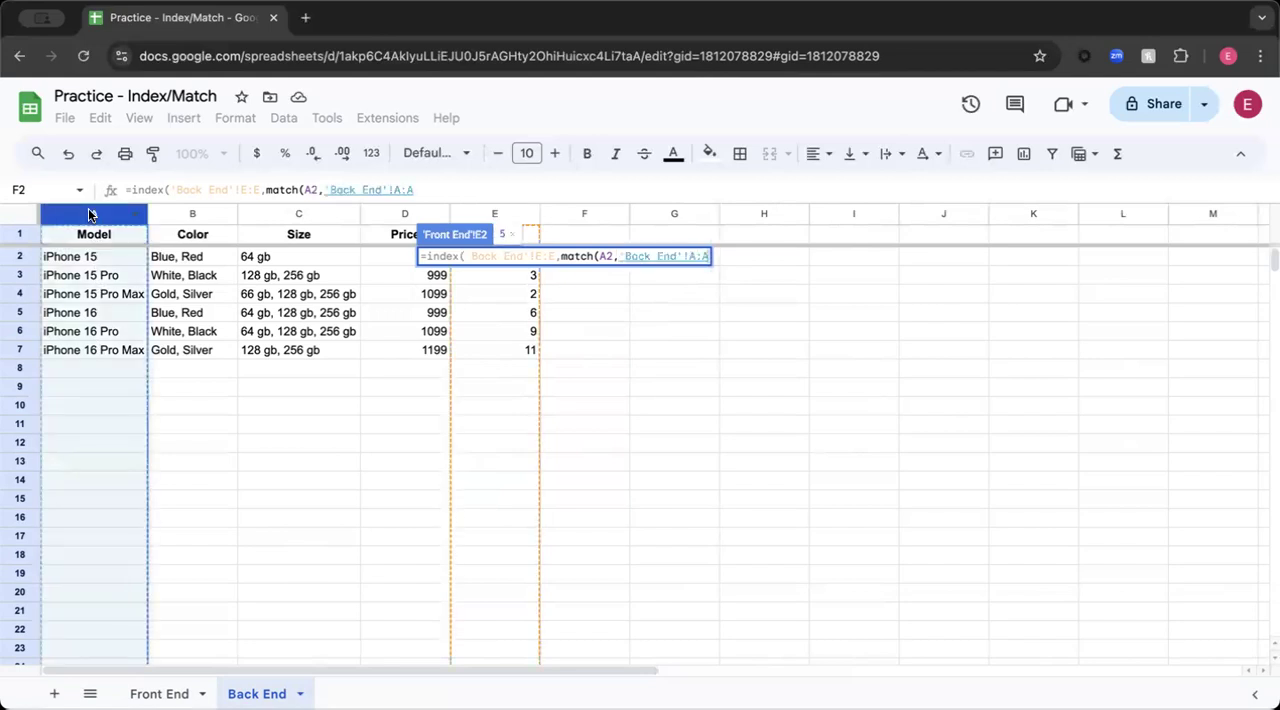
pyautogui.write('))')
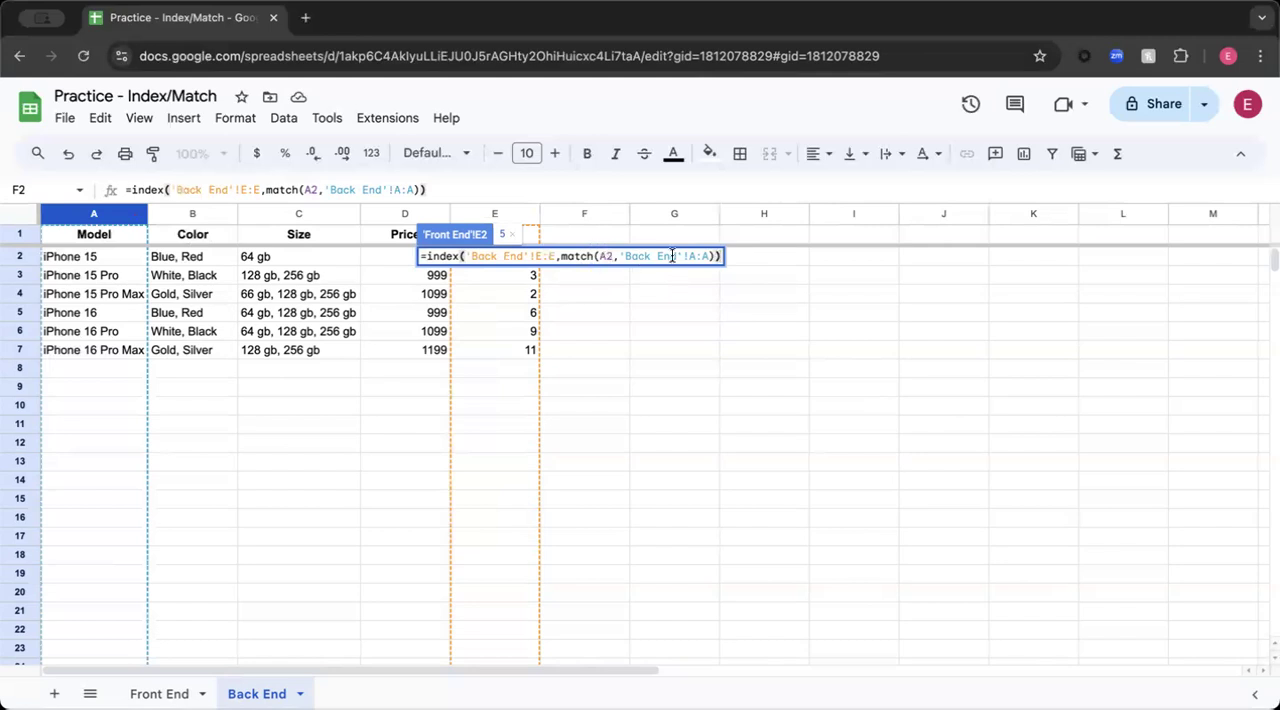
pyautogui.write(')')
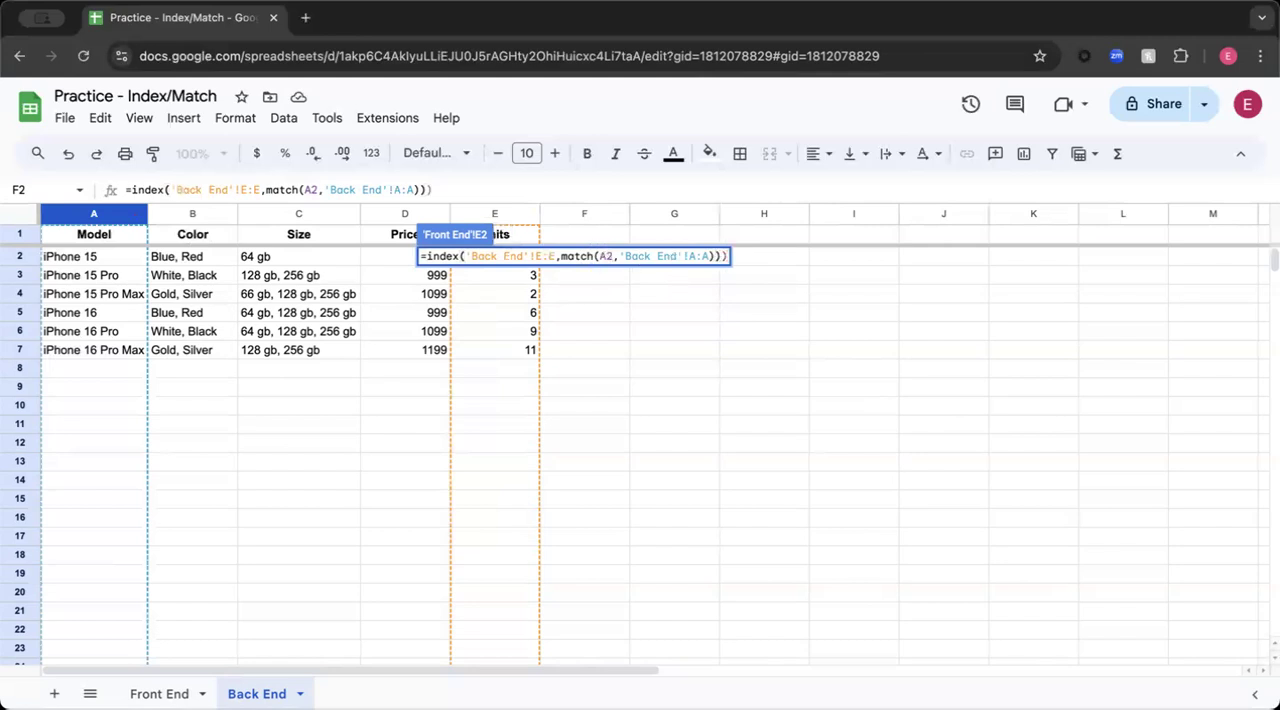
pyautogui.press('BackSpace')
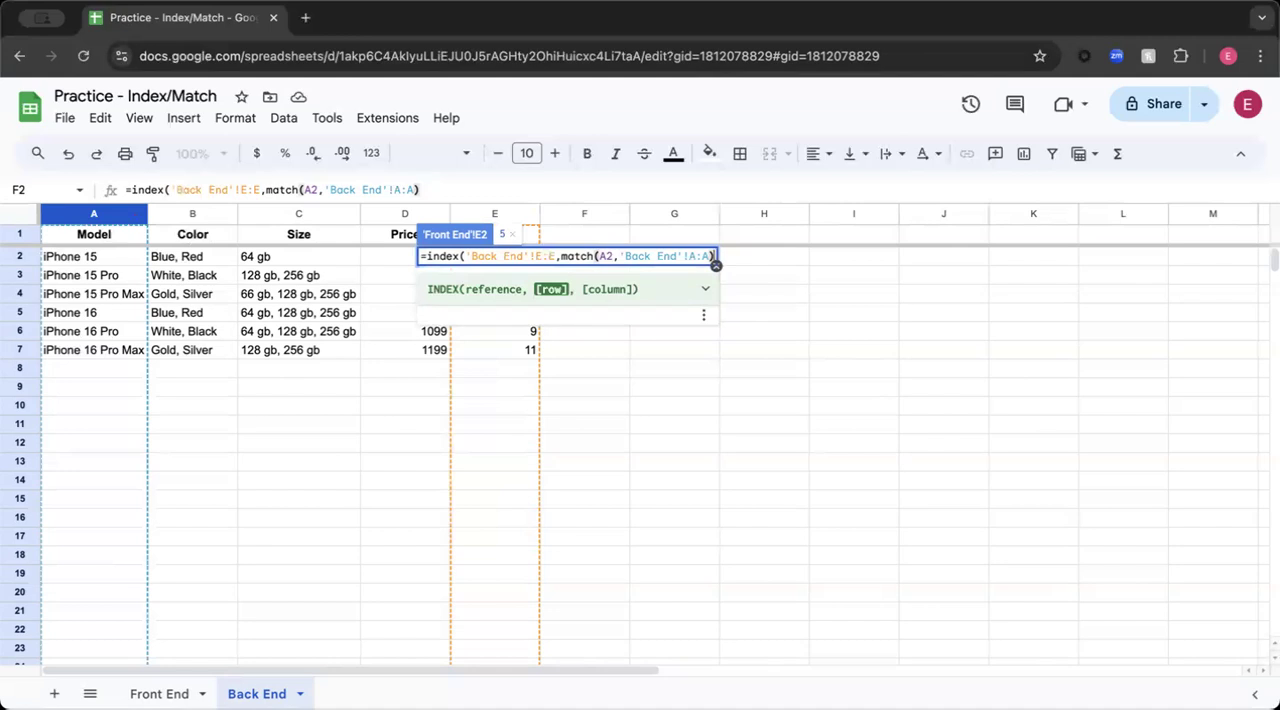
pyautogui.write(')')
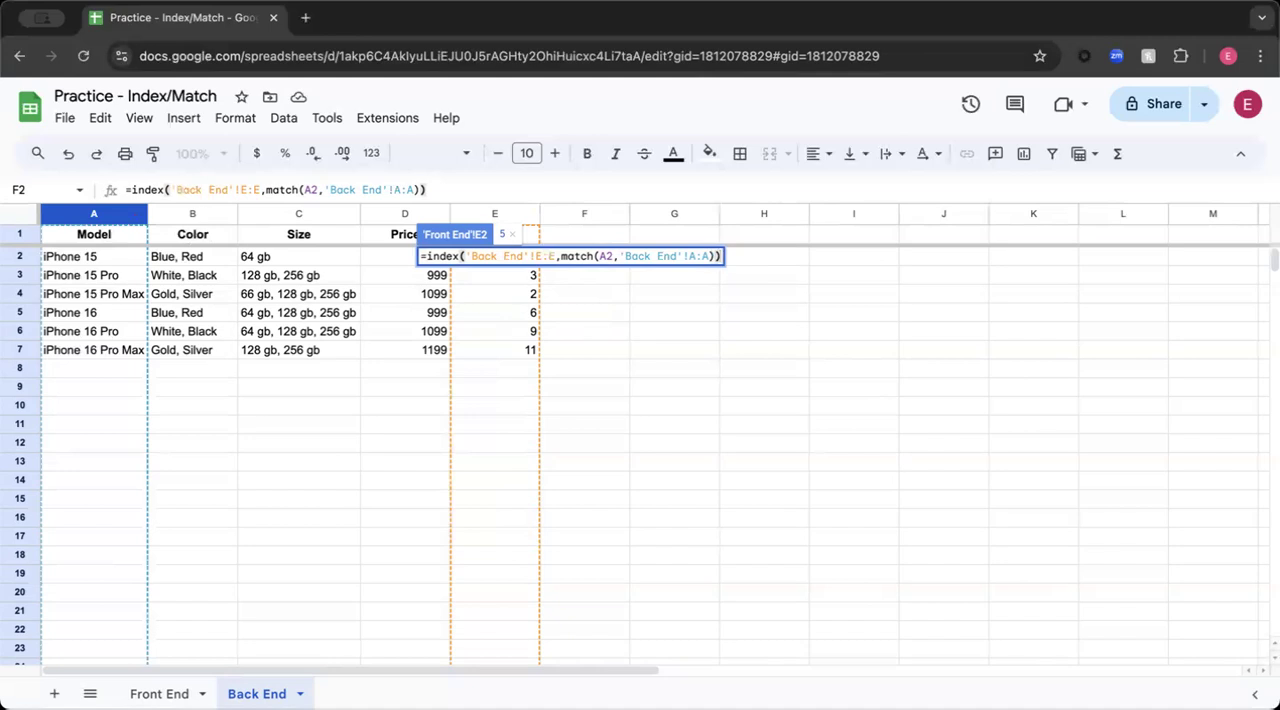
pyautogui.press('Return')
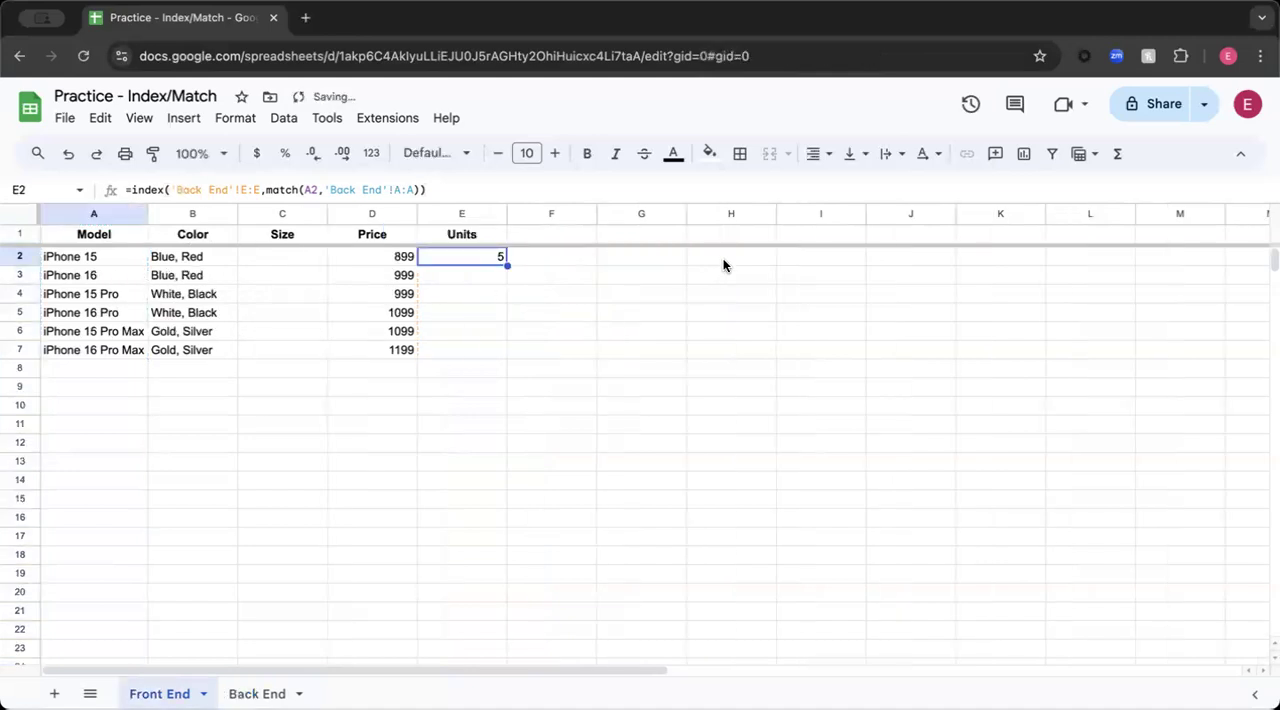
# - Fill the Units formula from Front End cell E2 down through E7, and reselect E2
pyautogui.moveTo(507, 265); pyautogui.dragTo(490, 349)
pyautogui.click(522, 263)
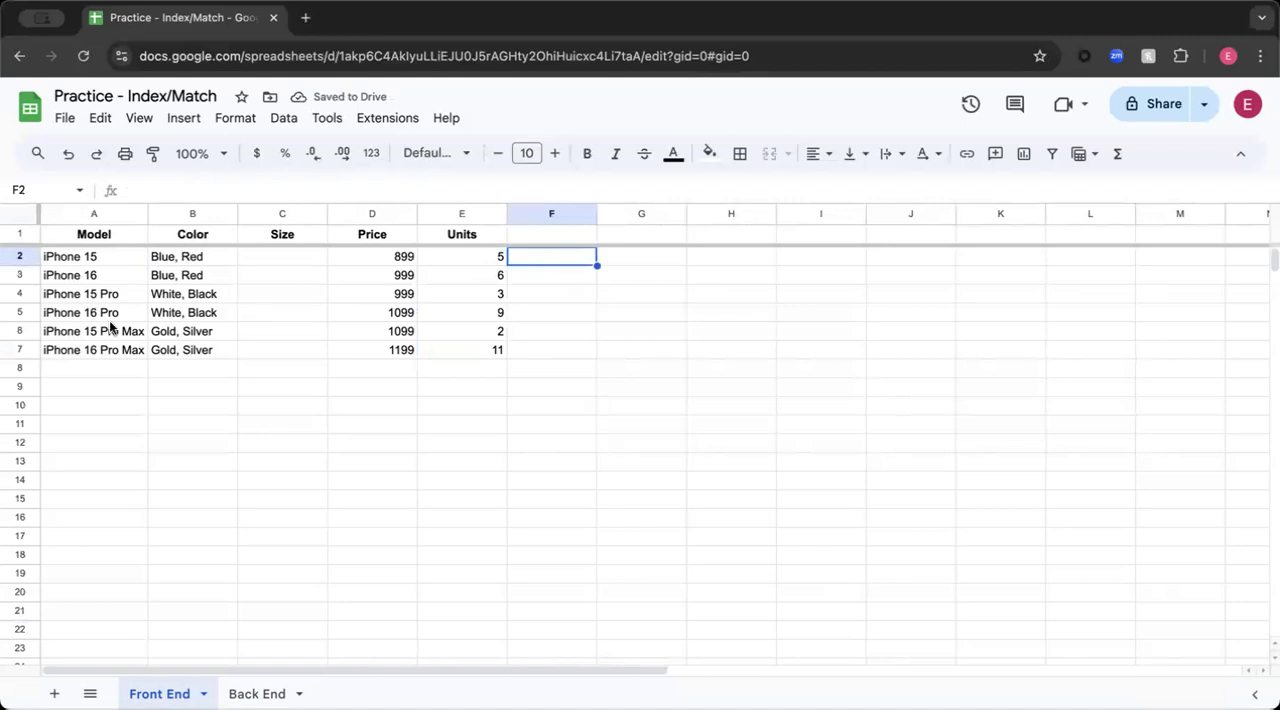
pyautogui.click(478, 262)
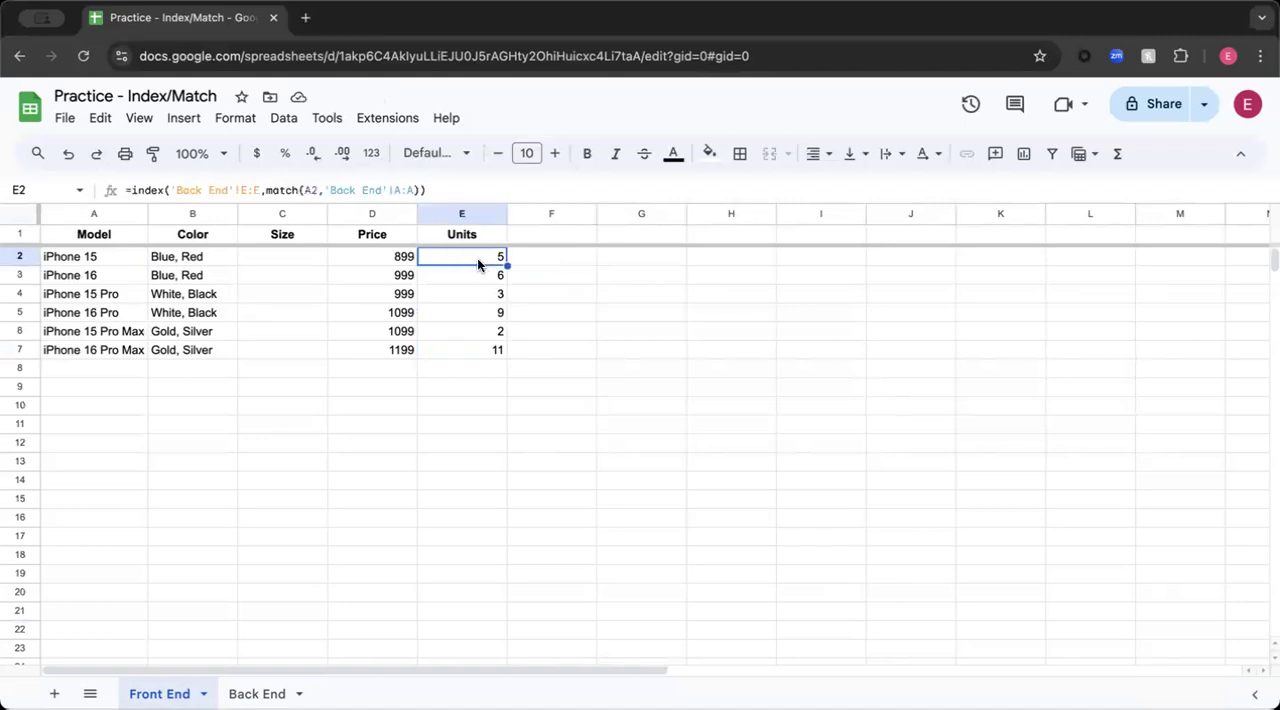